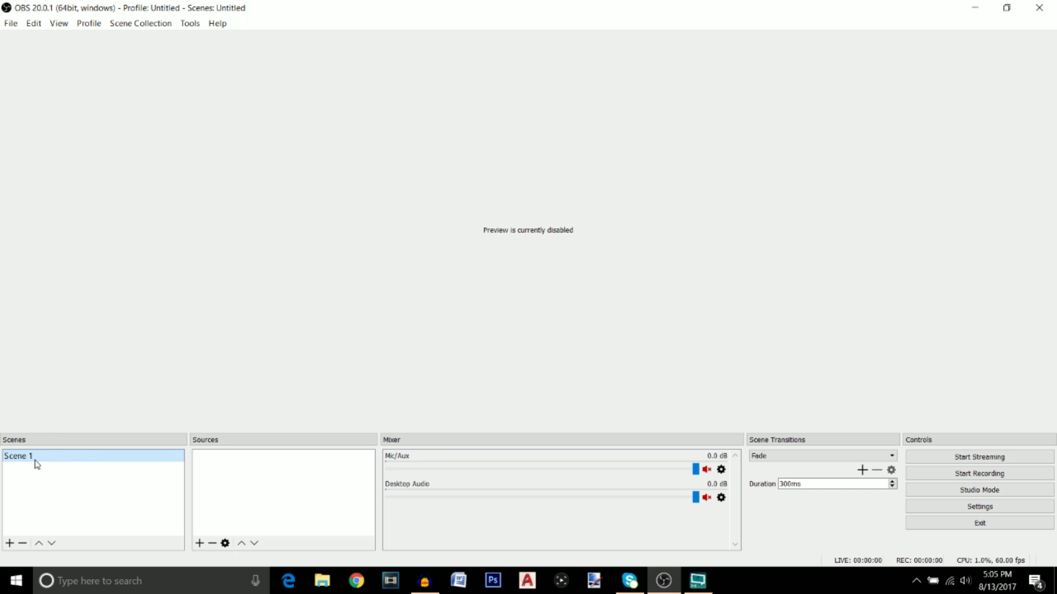
Add a scene named 'Screen Recording' to the Scenes list.
{"action": "left_click", "coordinate": [10, 543]}
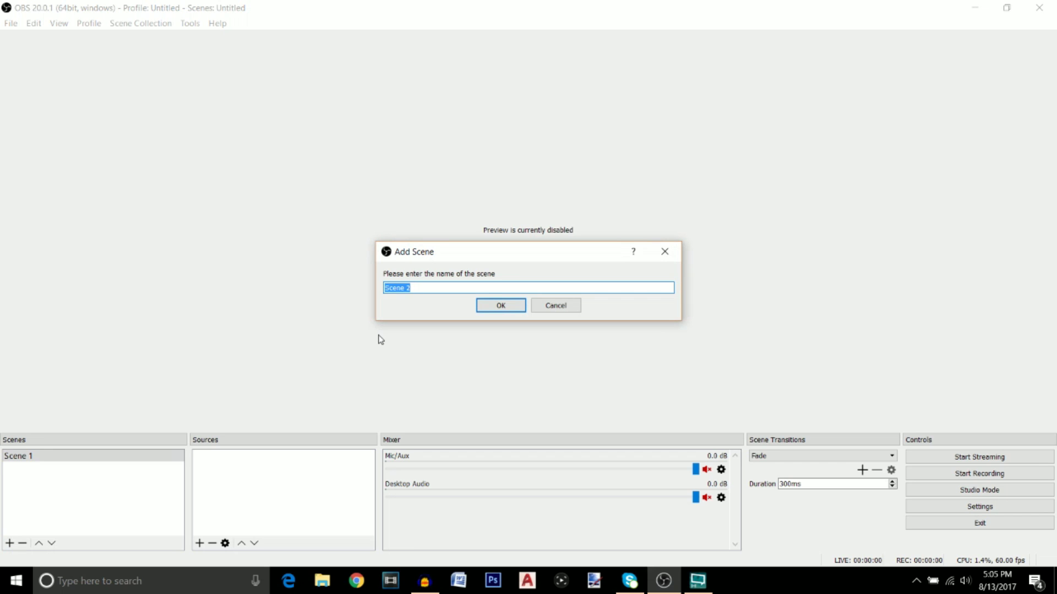
{"action": "type", "text": "Screen Recording"}
{"action": "left_click", "coordinate": [493, 304]}
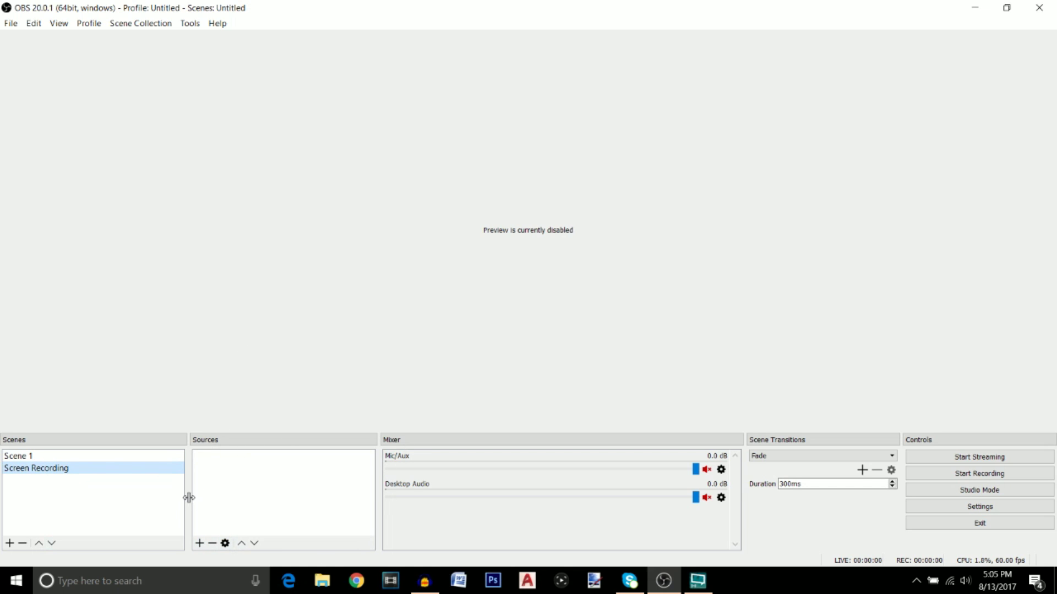
Add a Display Capture source of Display 0 (1920x1080) with Capture Cursor checked.
{"action": "left_click", "coordinate": [199, 544]}
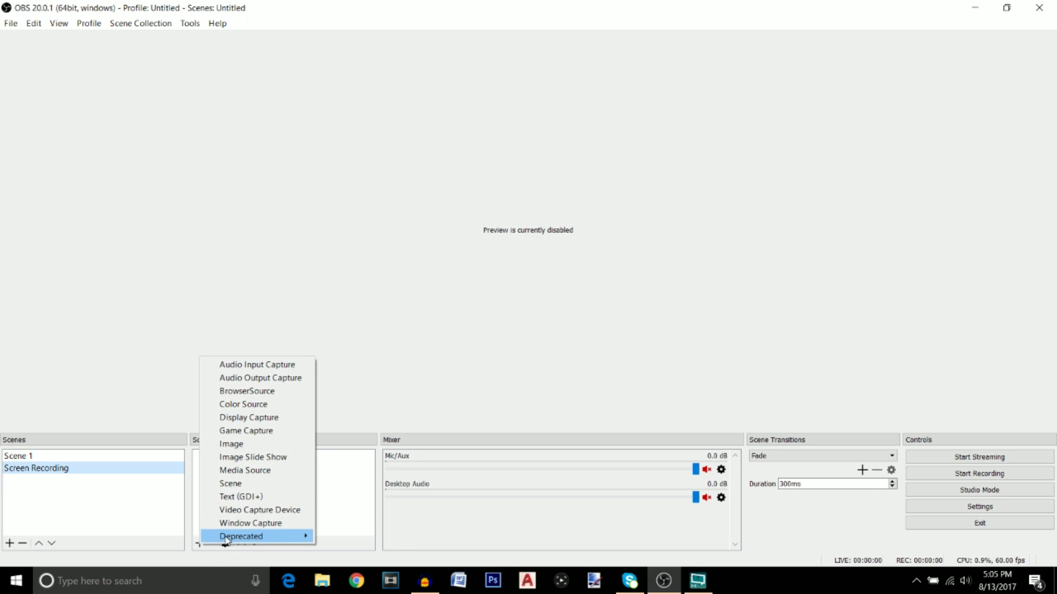
{"action": "mouse_move", "coordinate": [239, 531]}
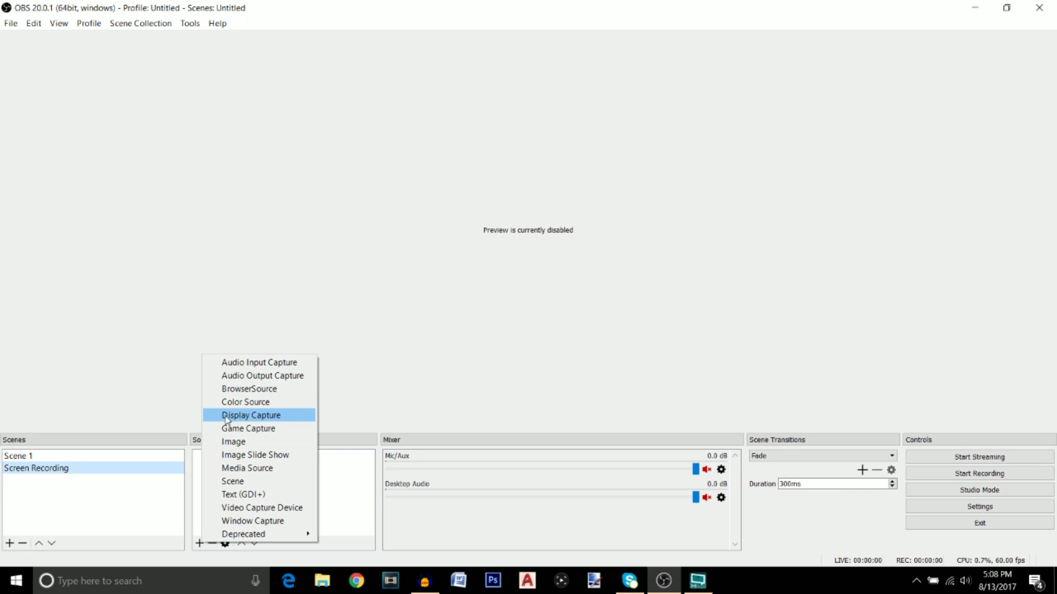
{"action": "left_click", "coordinate": [253, 420]}
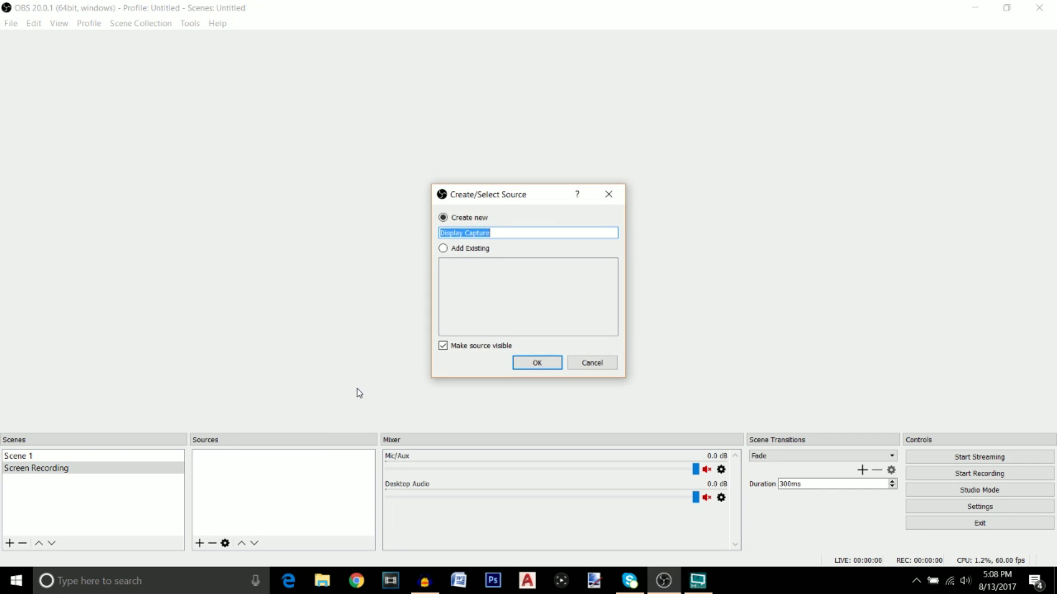
{"action": "left_click", "coordinate": [538, 363]}
{"action": "left_click", "coordinate": [498, 355]}
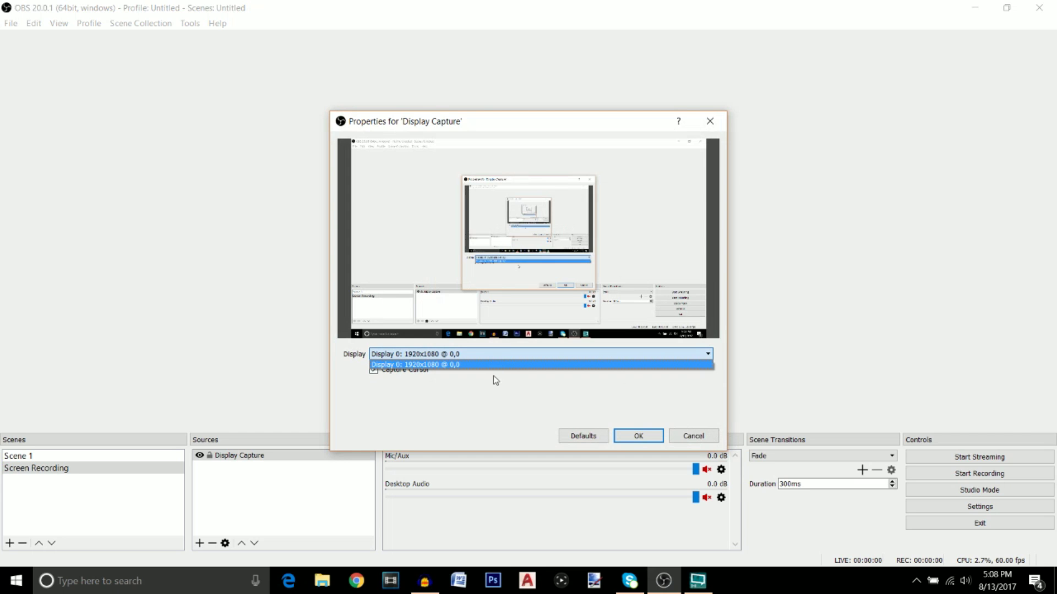
{"action": "left_click", "coordinate": [452, 365]}
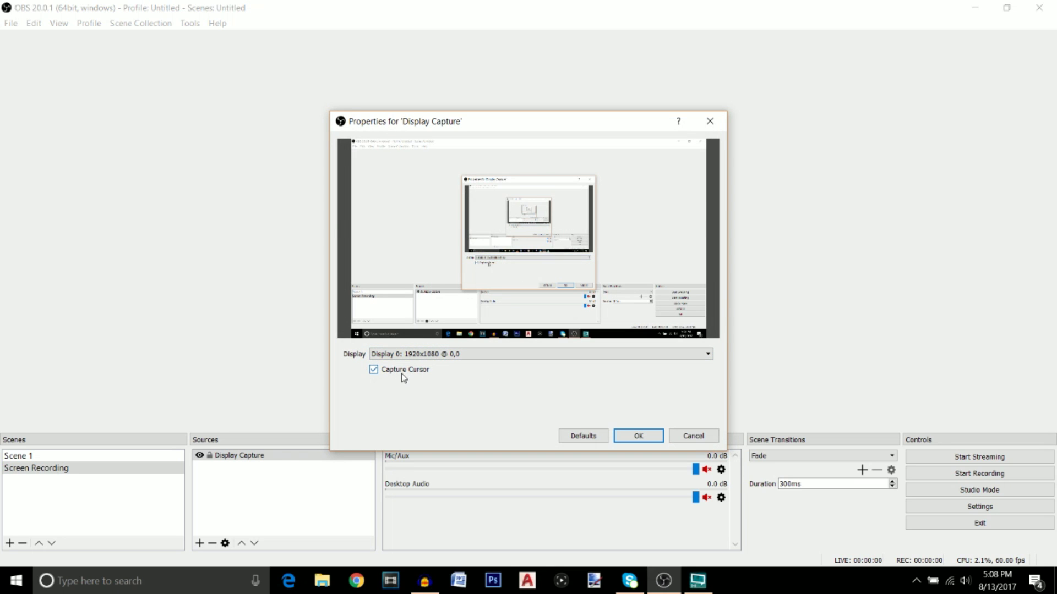
{"action": "left_click", "coordinate": [639, 437]}
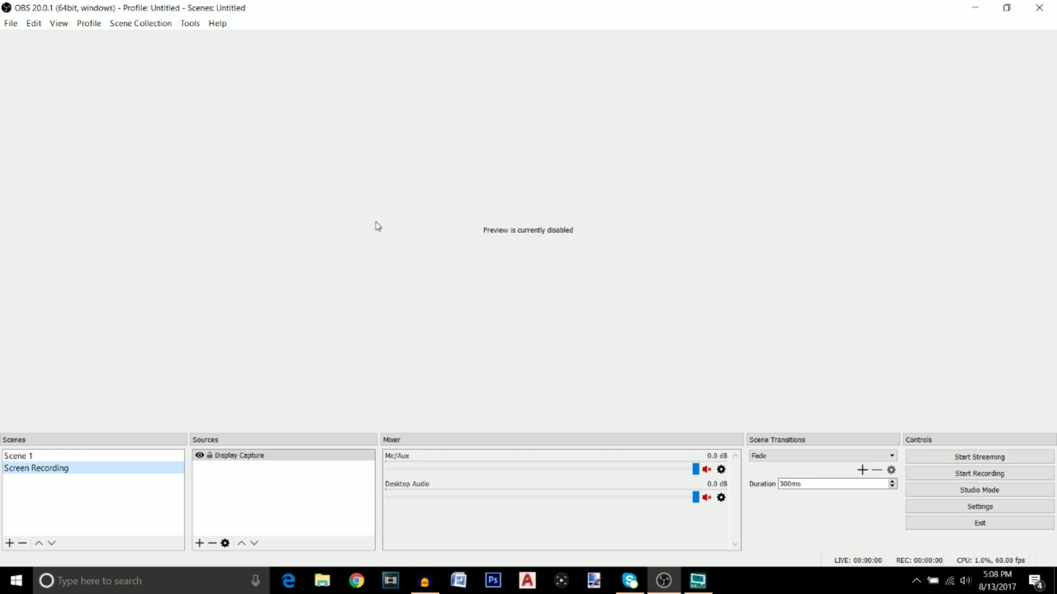
Enable the live preview of the display capture.
{"action": "right_click", "coordinate": [421, 227]}
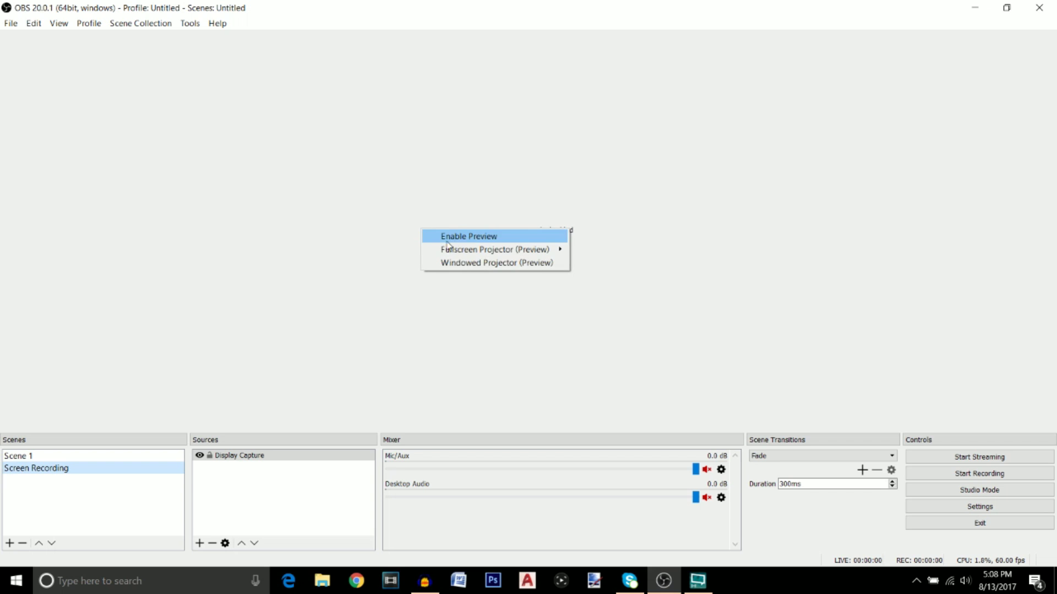
{"action": "left_click", "coordinate": [471, 239]}
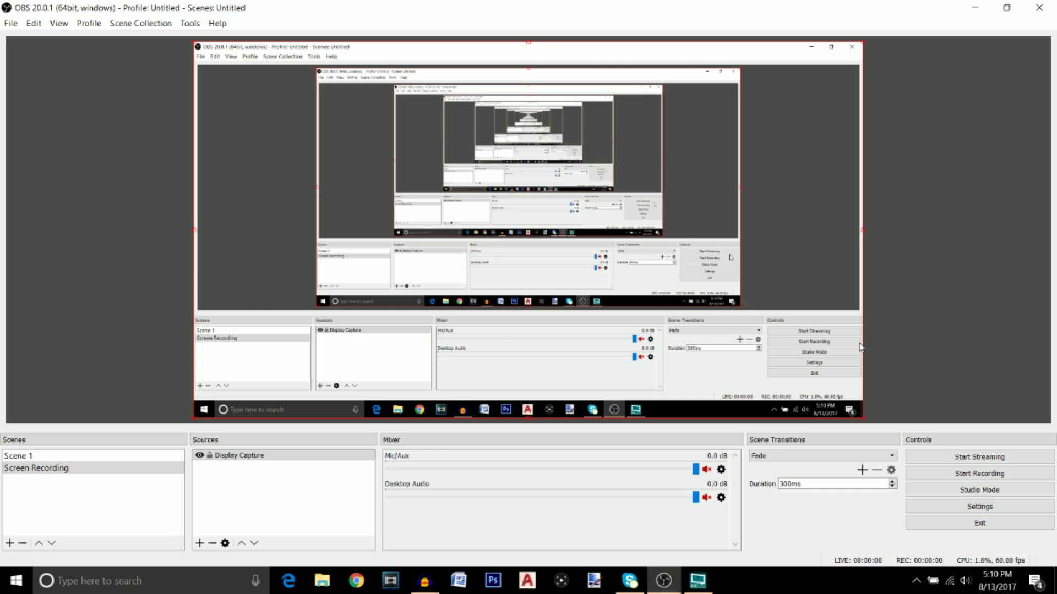
{"action": "left_click", "coordinate": [983, 507]}
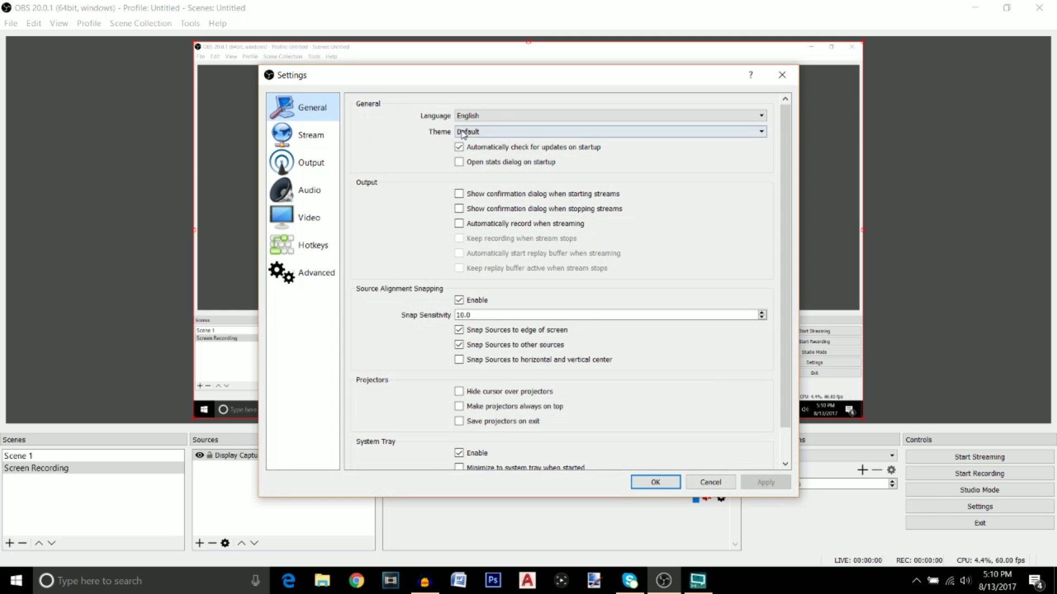
In General settings, keep English as the language and set the theme to Dark.
{"action": "left_click", "coordinate": [472, 116]}
{"action": "left_click", "coordinate": [474, 125]}
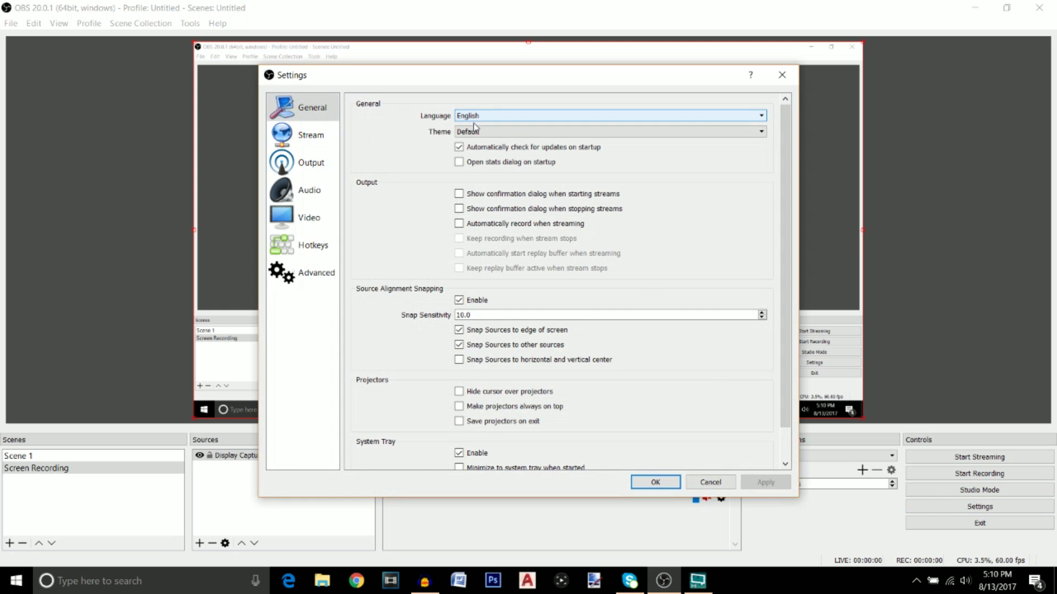
{"action": "left_click", "coordinate": [474, 131]}
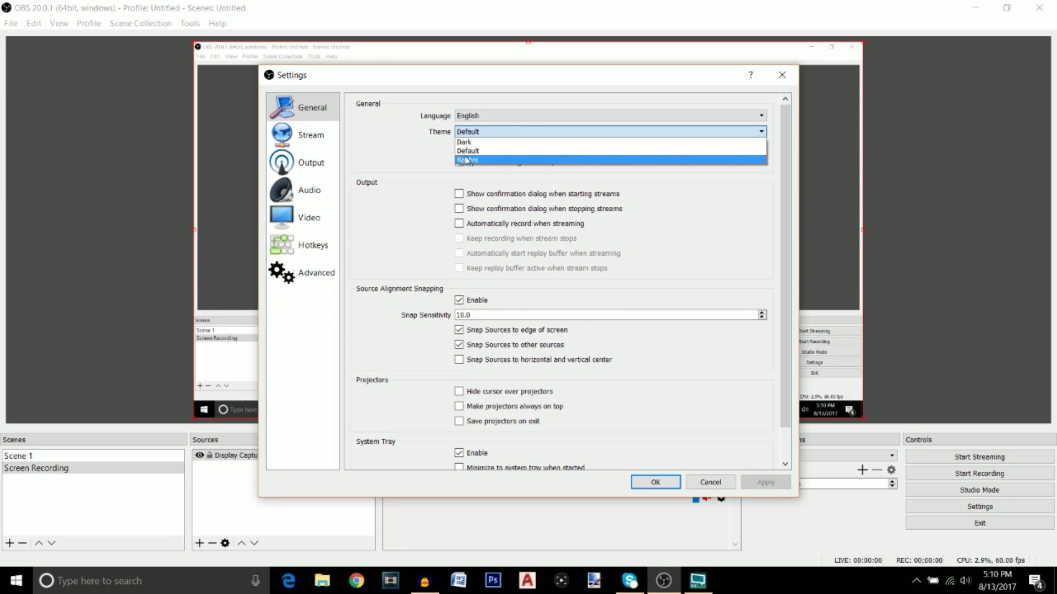
{"action": "left_click", "coordinate": [464, 142]}
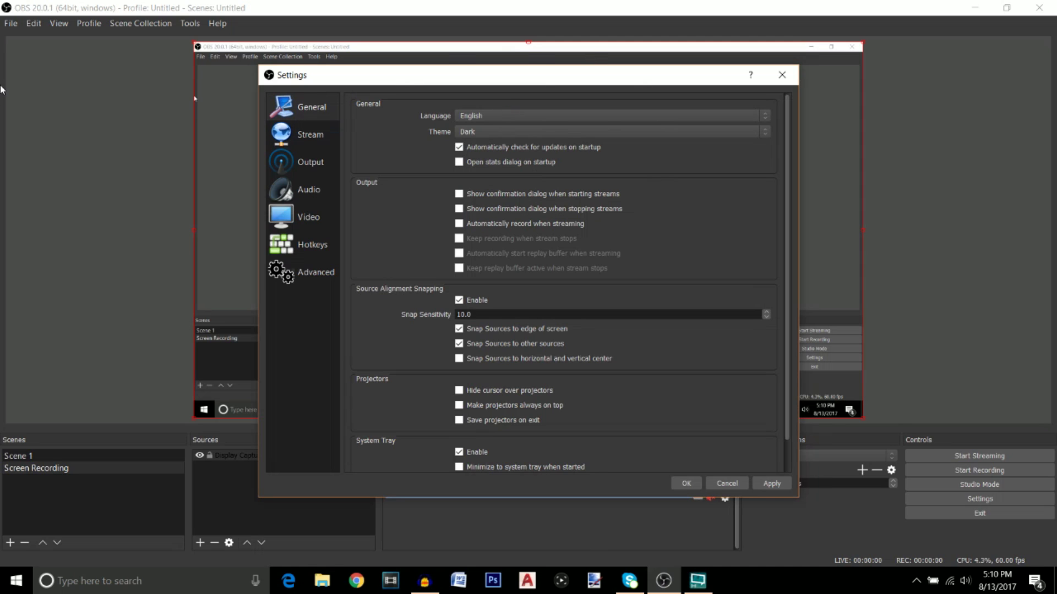
{"action": "left_click", "coordinate": [533, 134]}
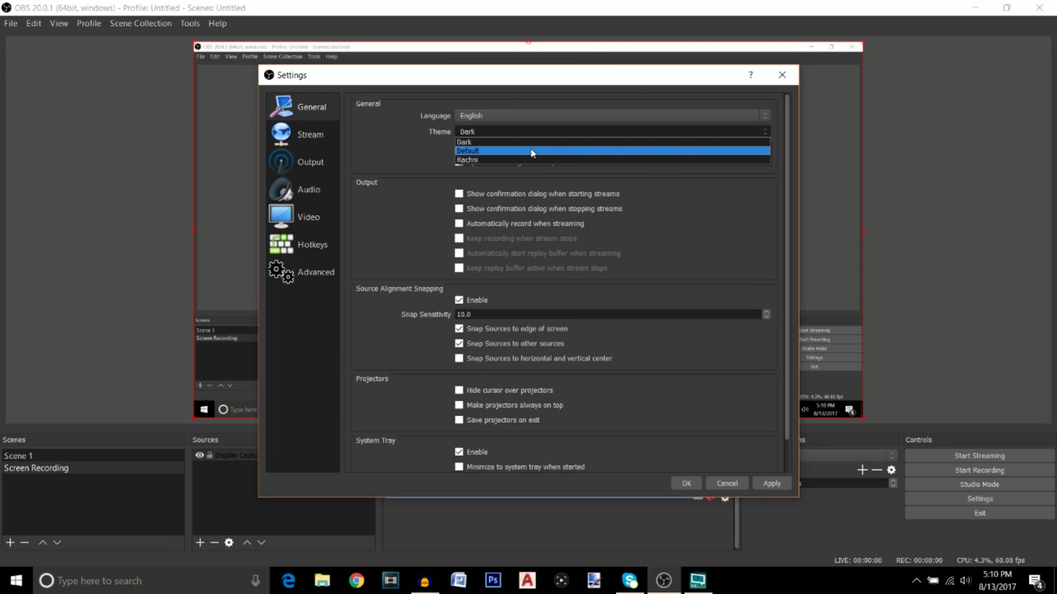
{"action": "left_click", "coordinate": [533, 151]}
{"action": "left_click", "coordinate": [518, 137]}
{"action": "left_click", "coordinate": [518, 144]}
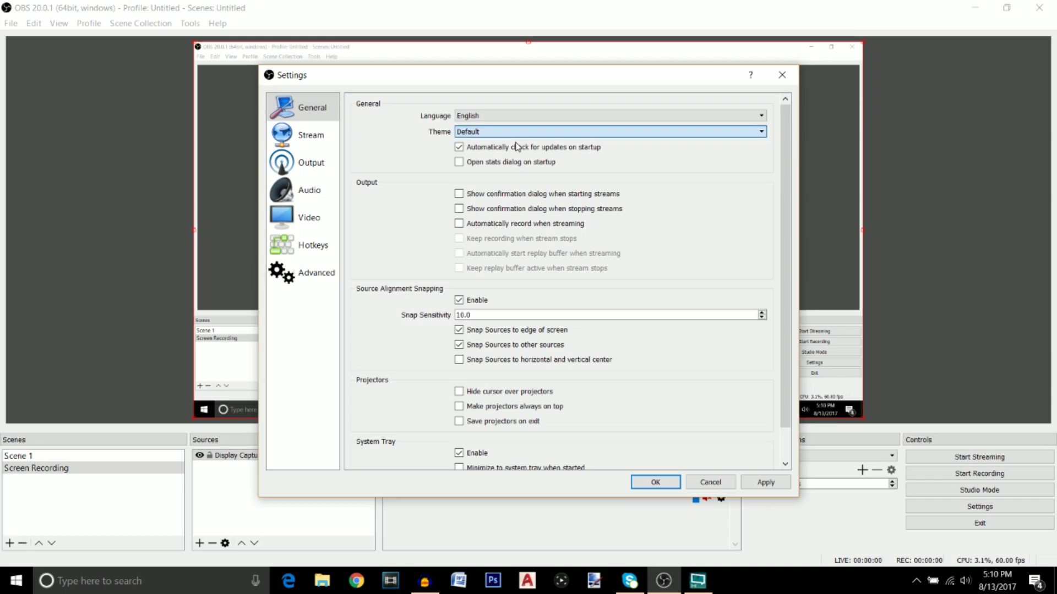
{"action": "key", "text": "Up"}
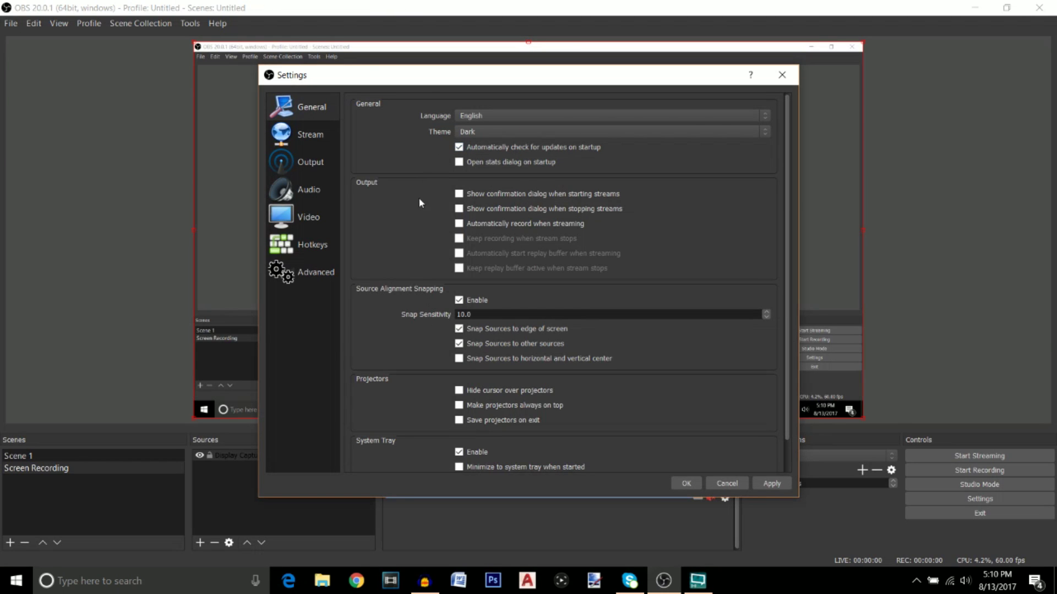
{"action": "scroll", "coordinate": [433, 280], "scroll_direction": "down", "scroll_amount": 1}
{"action": "scroll", "coordinate": [425, 282], "scroll_direction": "up", "scroll_amount": 1}
{"action": "scroll", "coordinate": [424, 281], "scroll_direction": "down", "scroll_amount": 1}
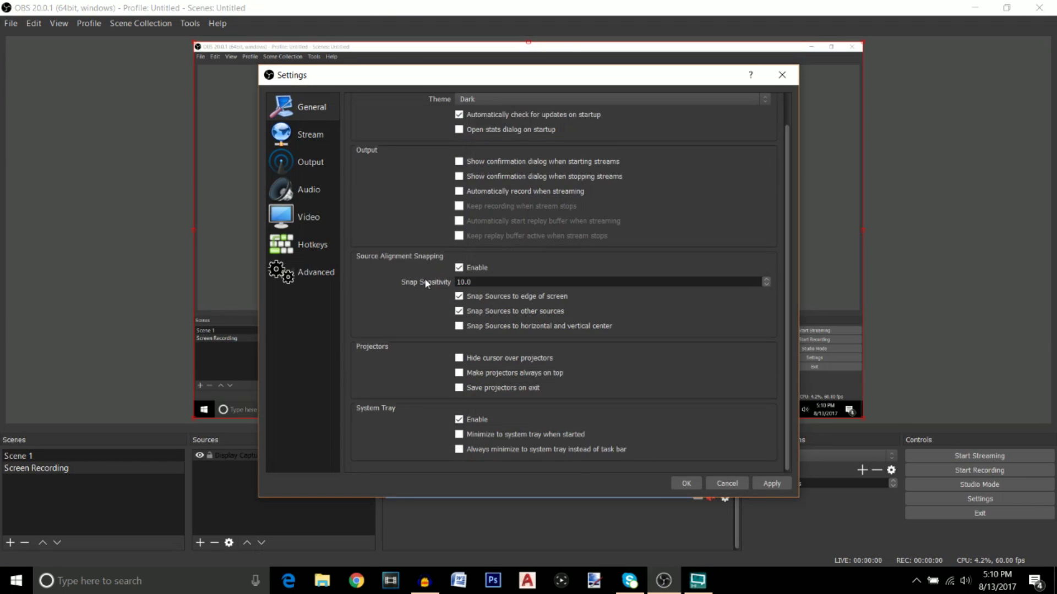
{"action": "scroll", "coordinate": [424, 281], "scroll_direction": "up", "scroll_amount": 1}
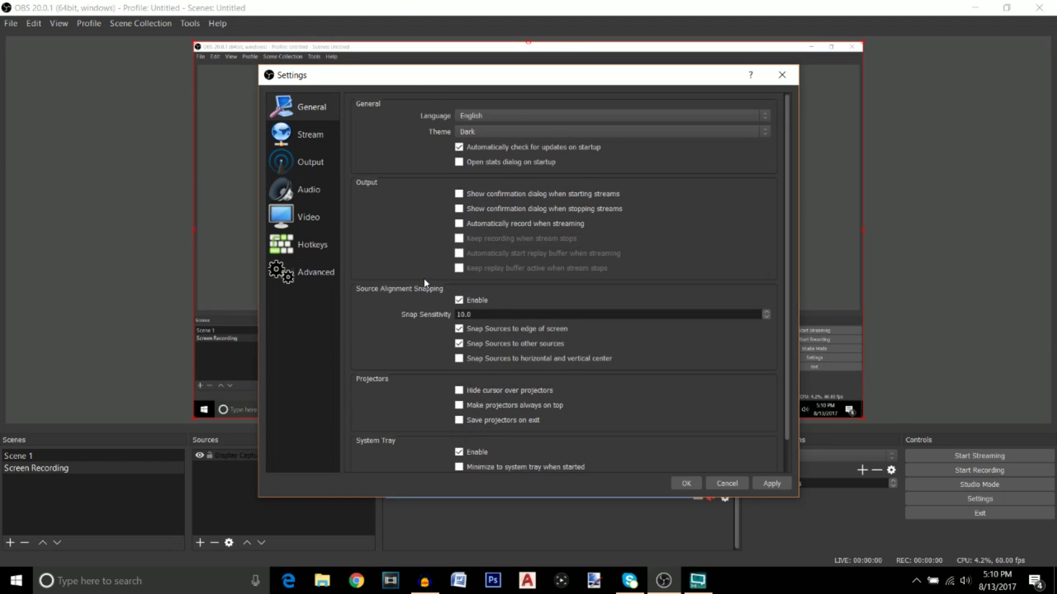
Set Output Mode to Advanced and show the Recording tab's output options.
{"action": "left_click", "coordinate": [317, 165]}
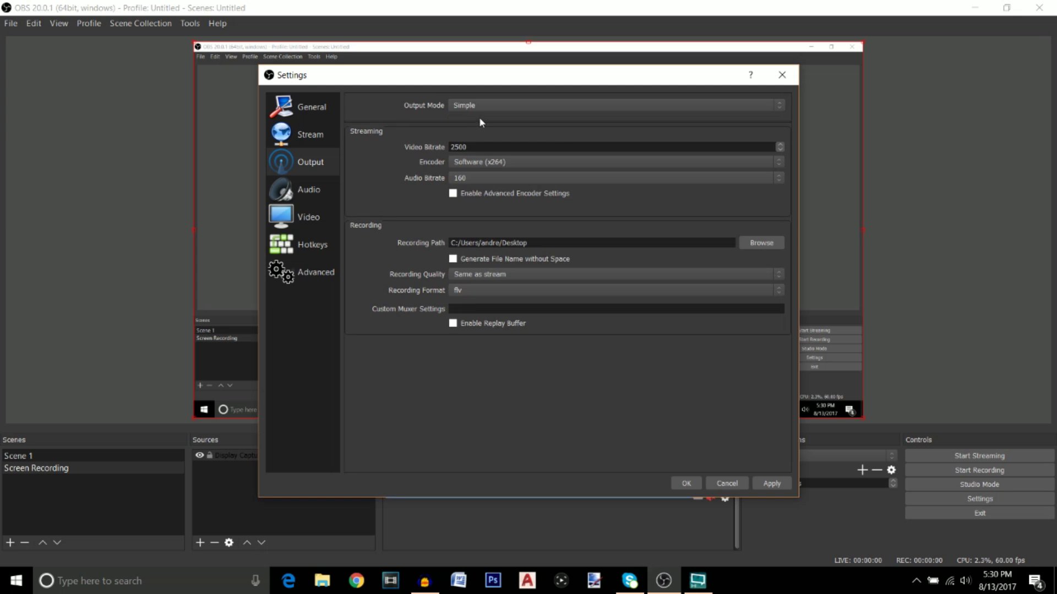
{"action": "left_click", "coordinate": [484, 107]}
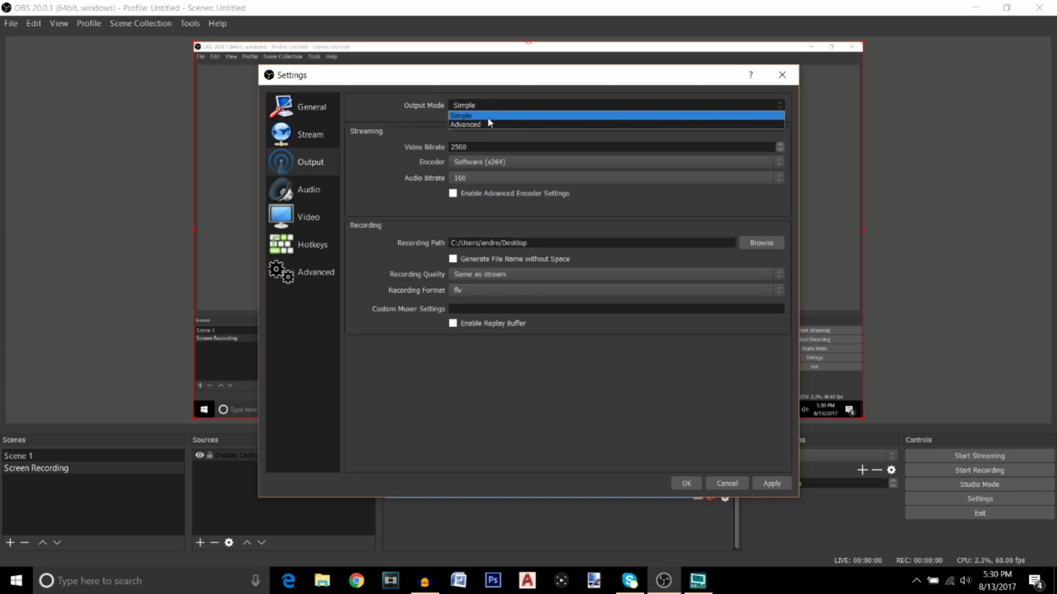
{"action": "left_click", "coordinate": [487, 120]}
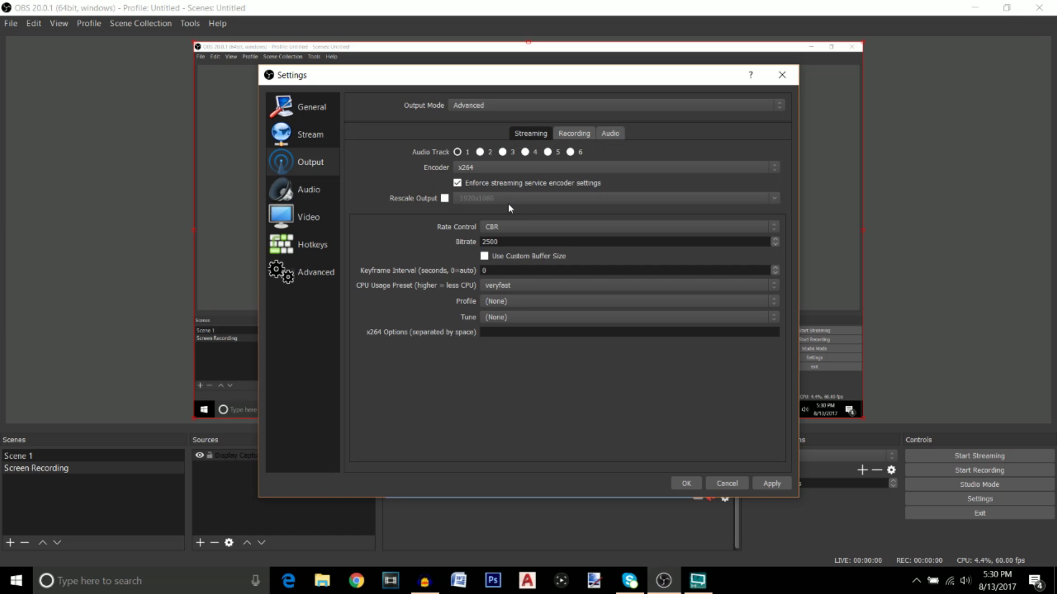
{"action": "left_click", "coordinate": [568, 132]}
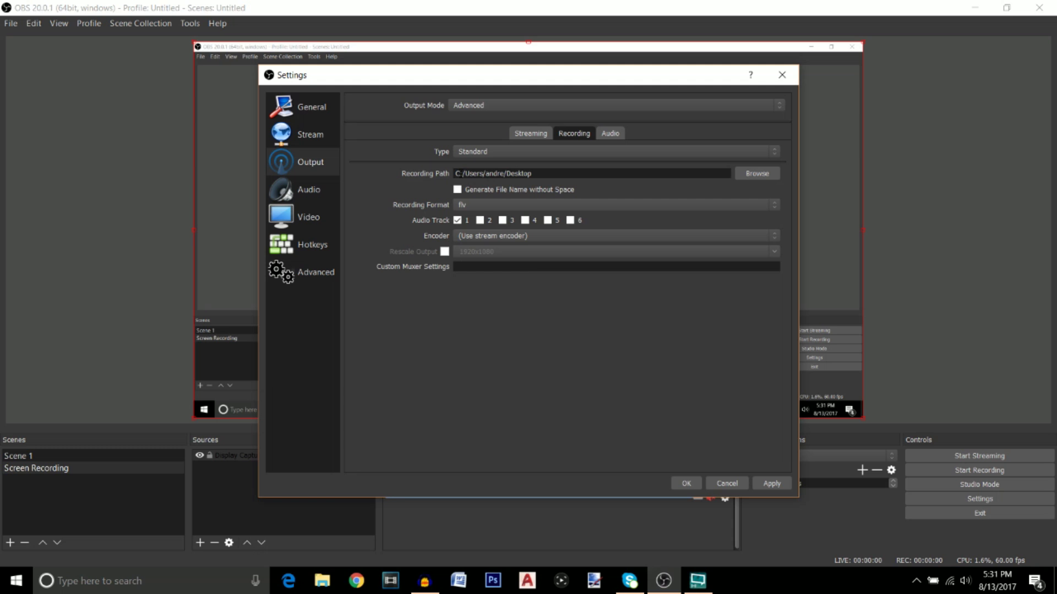
Create a Videos folder on the Desktop and make it the recording path.
{"action": "left_click", "coordinate": [758, 174]}
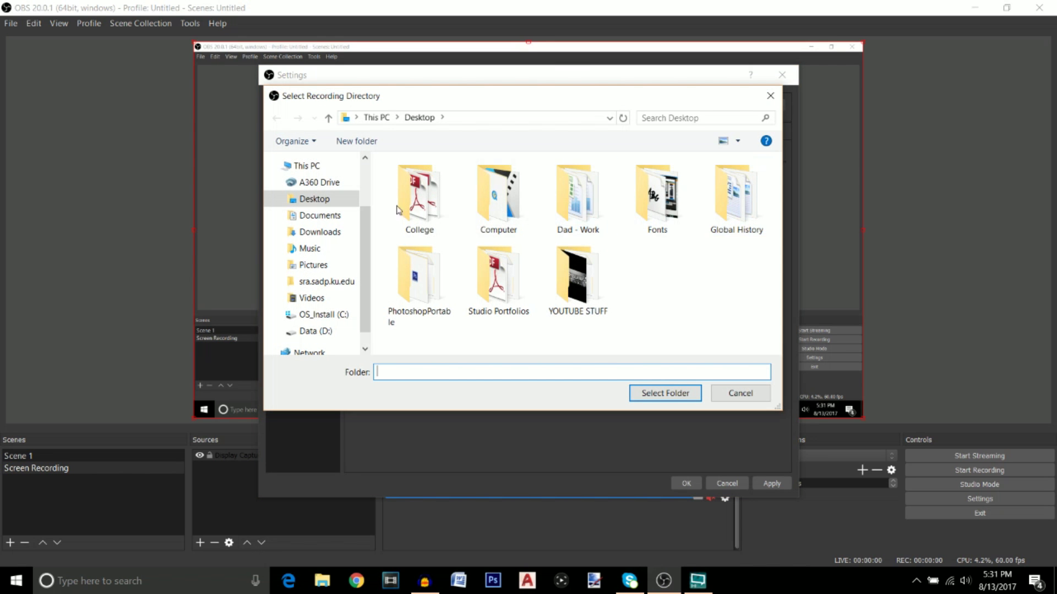
{"action": "right_click", "coordinate": [645, 275]}
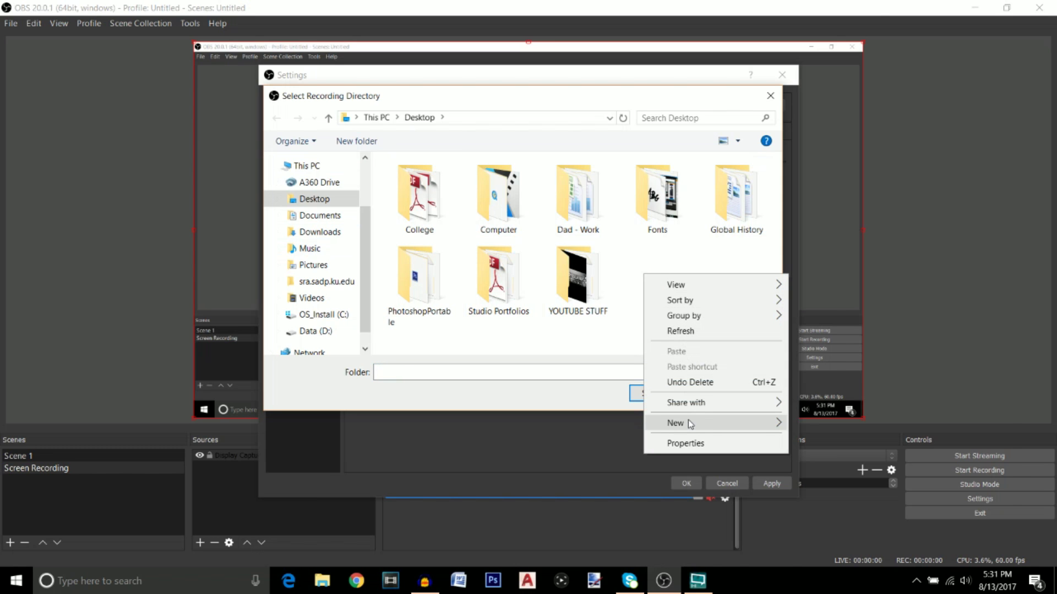
{"action": "mouse_move", "coordinate": [690, 423]}
{"action": "left_click", "coordinate": [816, 425]}
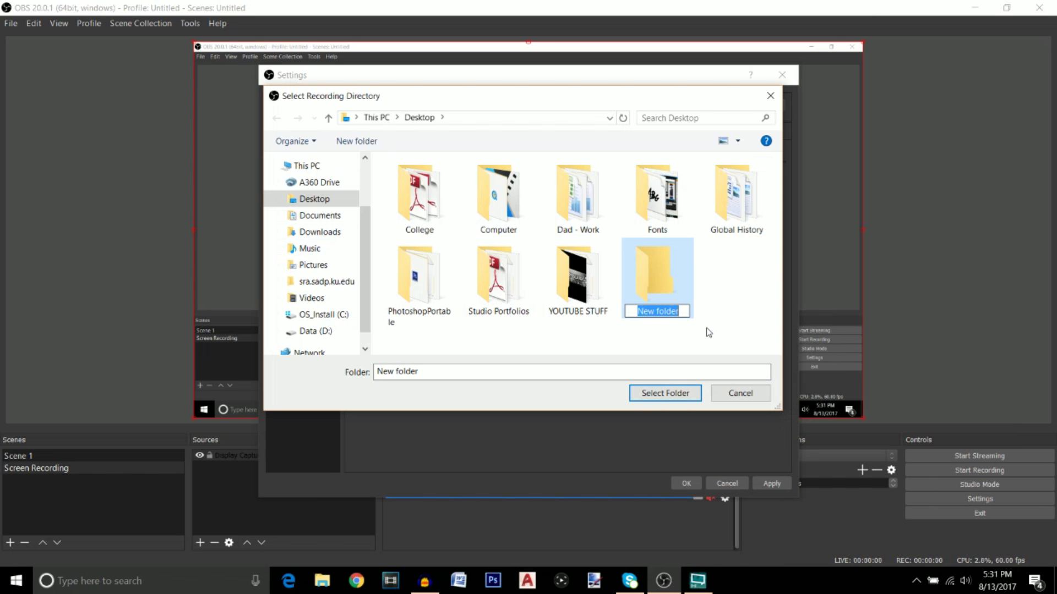
{"action": "type", "text": "Videos"}
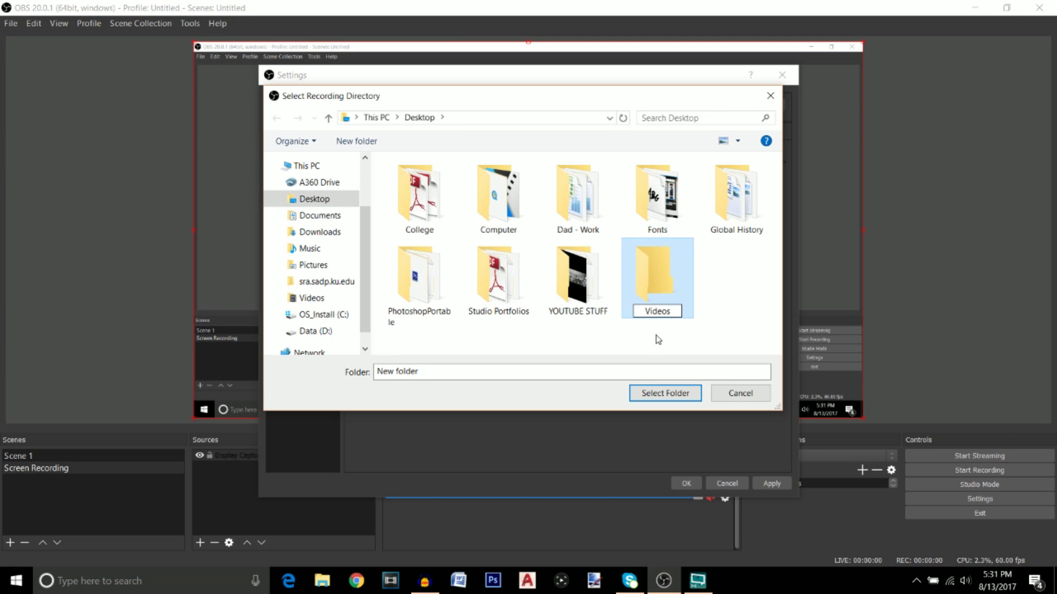
{"action": "left_click", "coordinate": [658, 291]}
{"action": "left_click", "coordinate": [660, 292]}
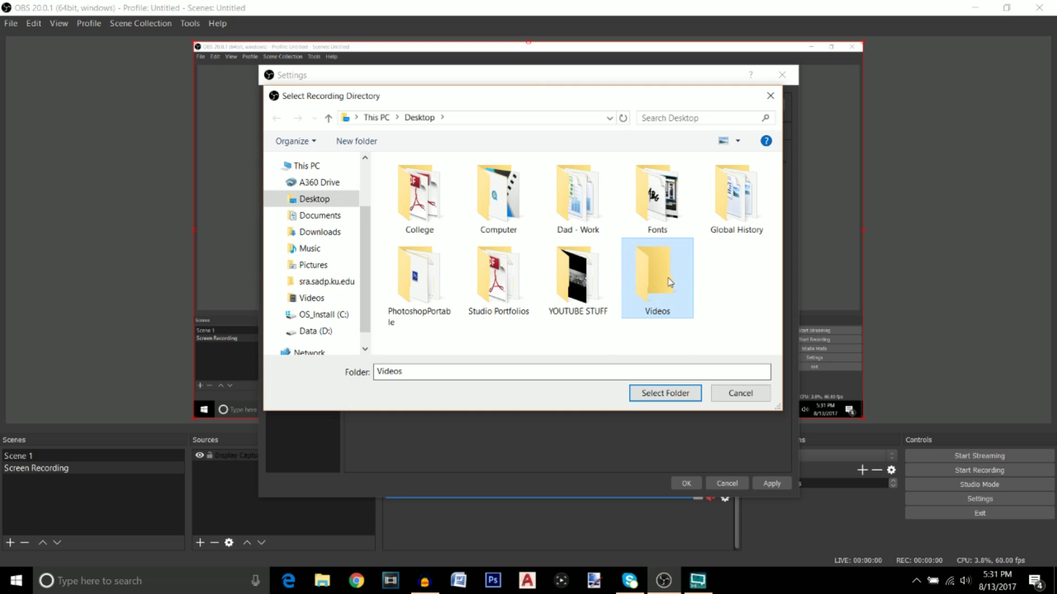
{"action": "left_click", "coordinate": [639, 393]}
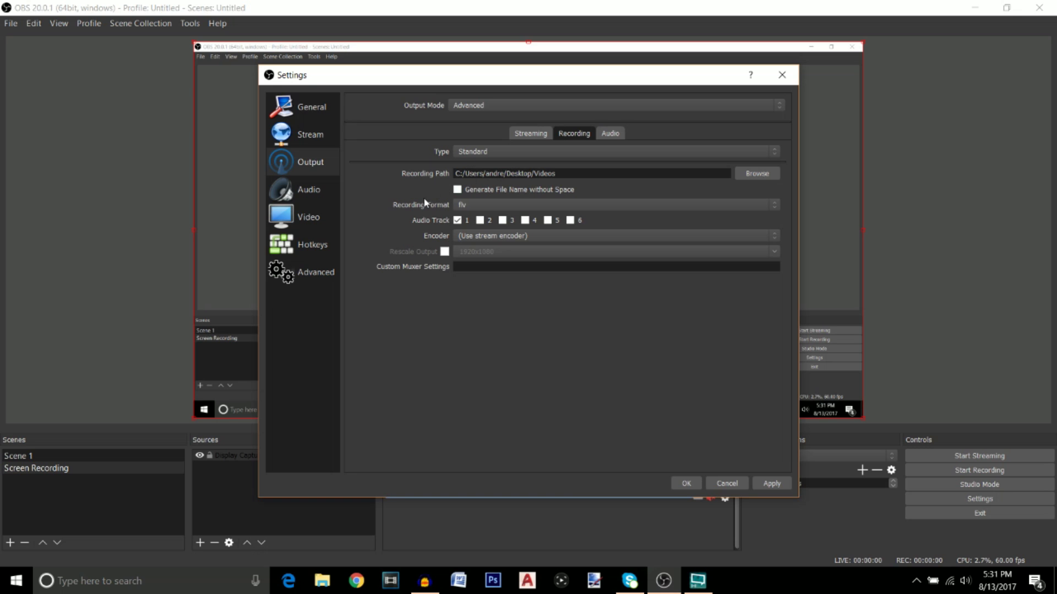
Set Recording Format to mp4 and Encoder to NVENC H.264.
{"action": "left_click", "coordinate": [464, 205]}
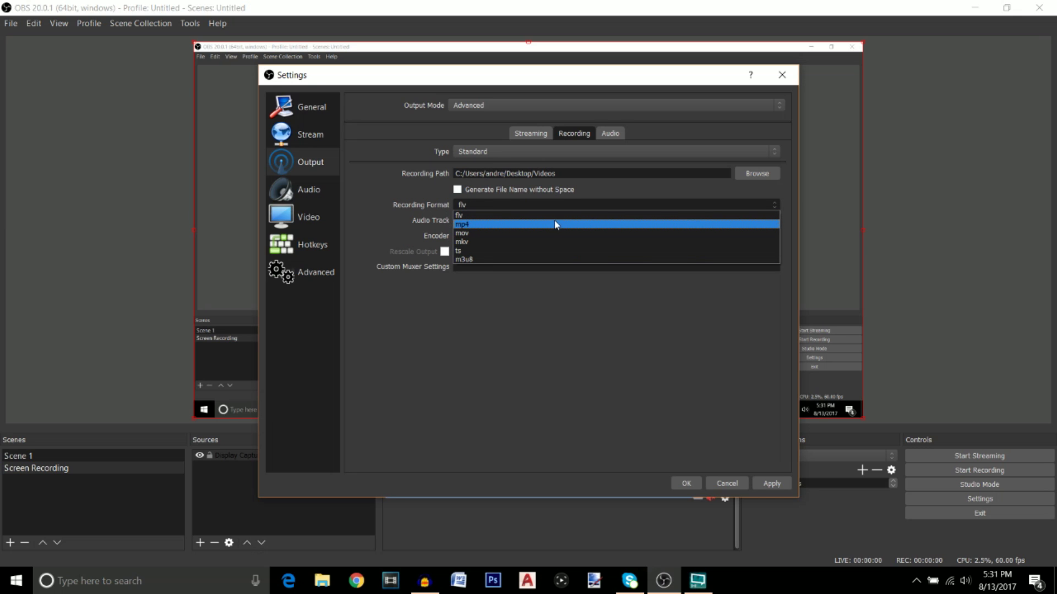
{"action": "left_click", "coordinate": [474, 225]}
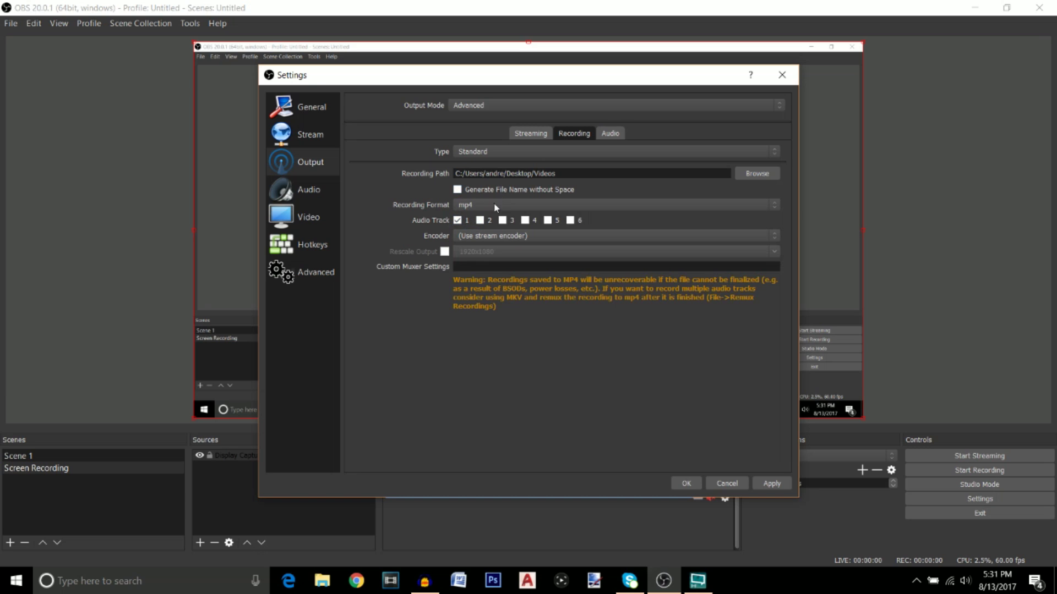
{"action": "left_click", "coordinate": [468, 235]}
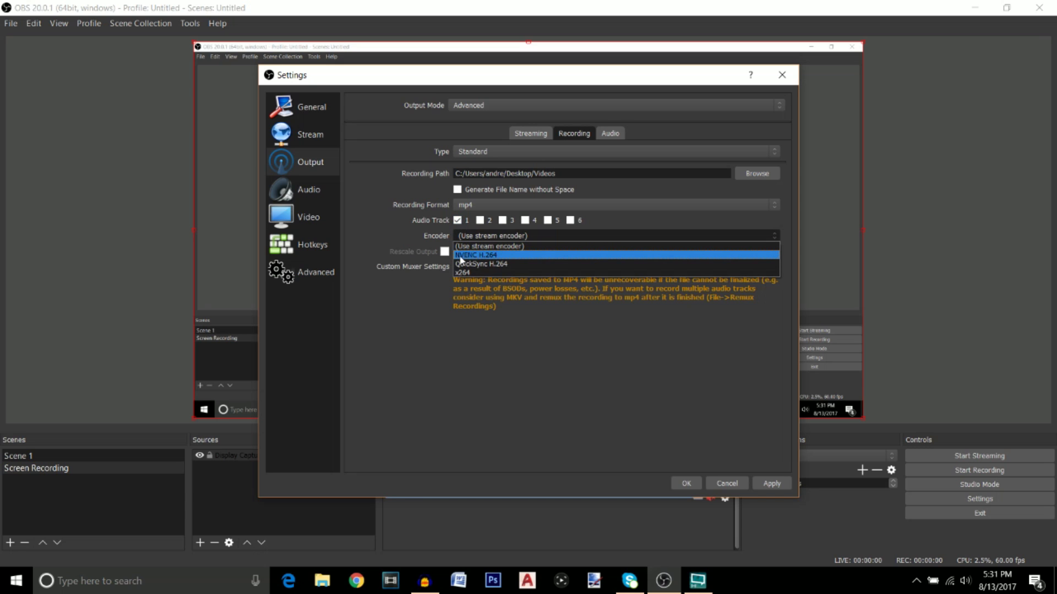
{"action": "left_click", "coordinate": [494, 256]}
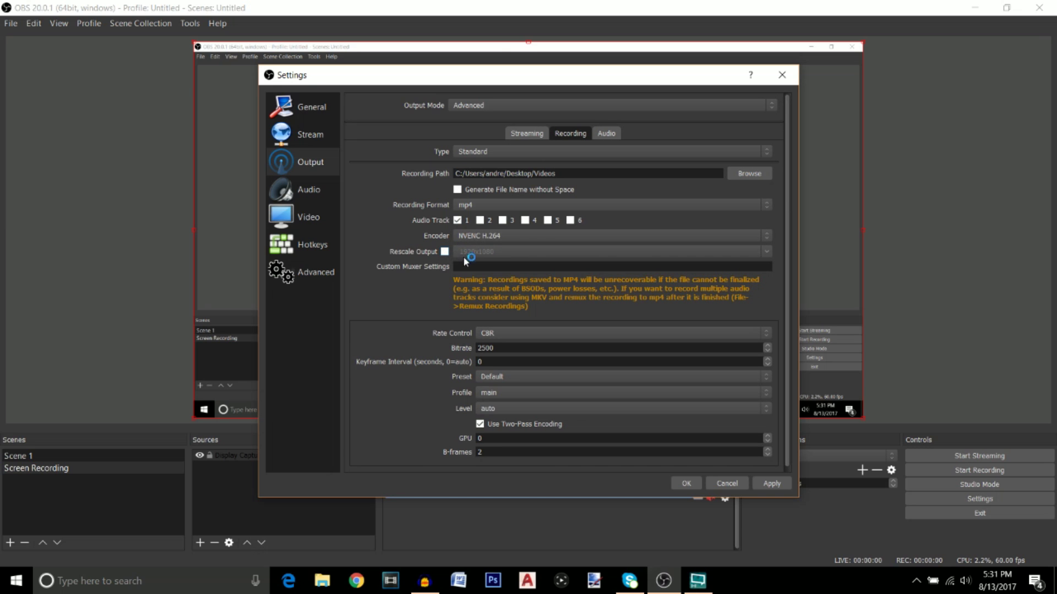
Replace the 2500 recording bitrate with 35000.
{"action": "scroll", "coordinate": [460, 252], "scroll_direction": "down", "scroll_amount": 1}
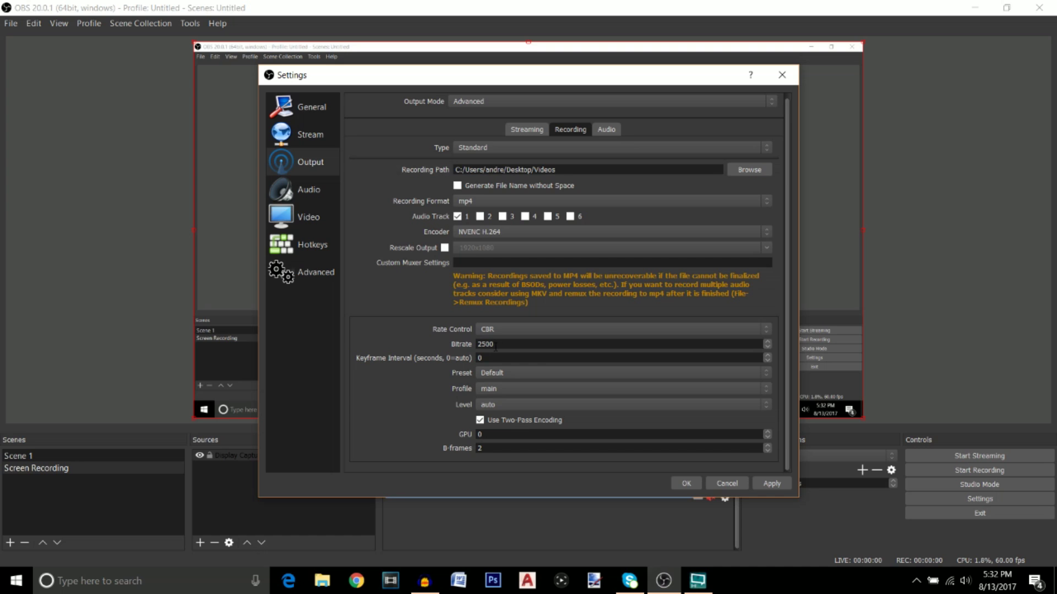
{"action": "left_click_drag", "start_coordinate": [498, 344], "coordinate": [466, 349]}
{"action": "type", "text": "35000"}
{"action": "scroll", "coordinate": [502, 344], "scroll_direction": "up", "scroll_amount": 1}
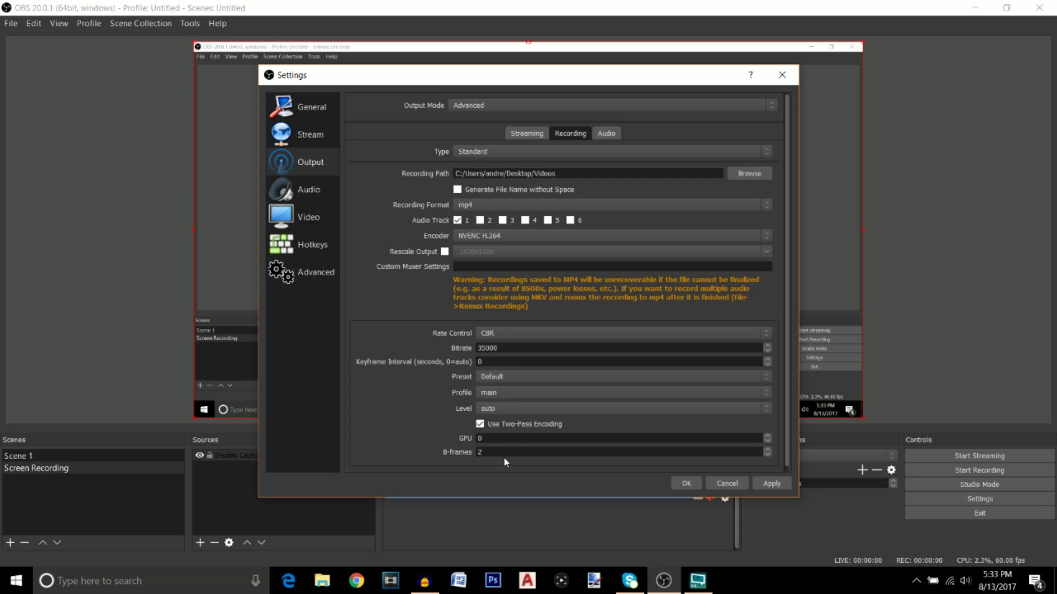
On the Output Audio tab, change Track 1's audio bitrate from 160 to 320.
{"action": "left_click", "coordinate": [608, 138]}
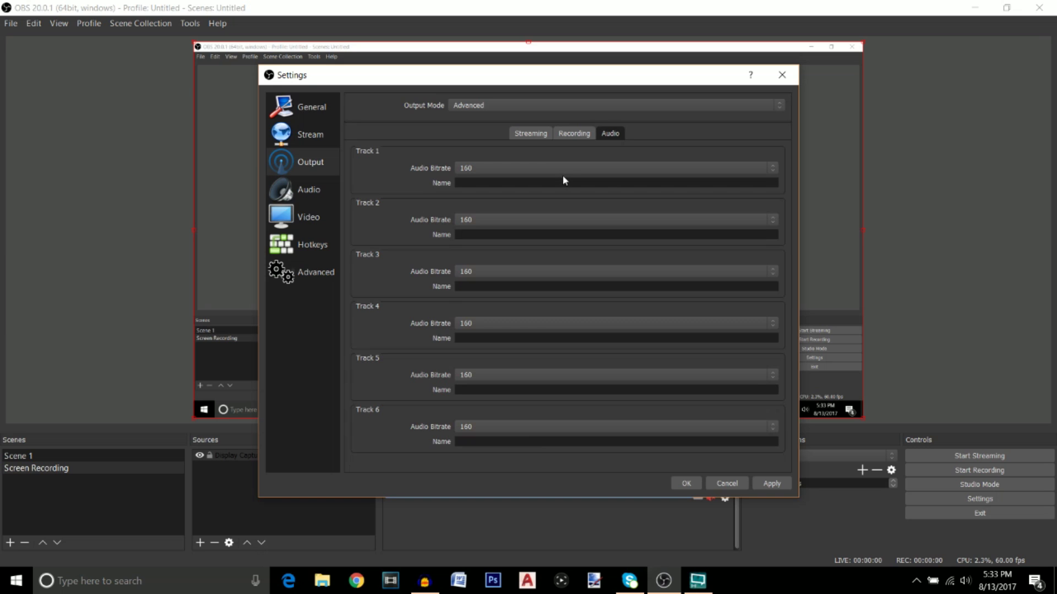
{"action": "left_click", "coordinate": [494, 167]}
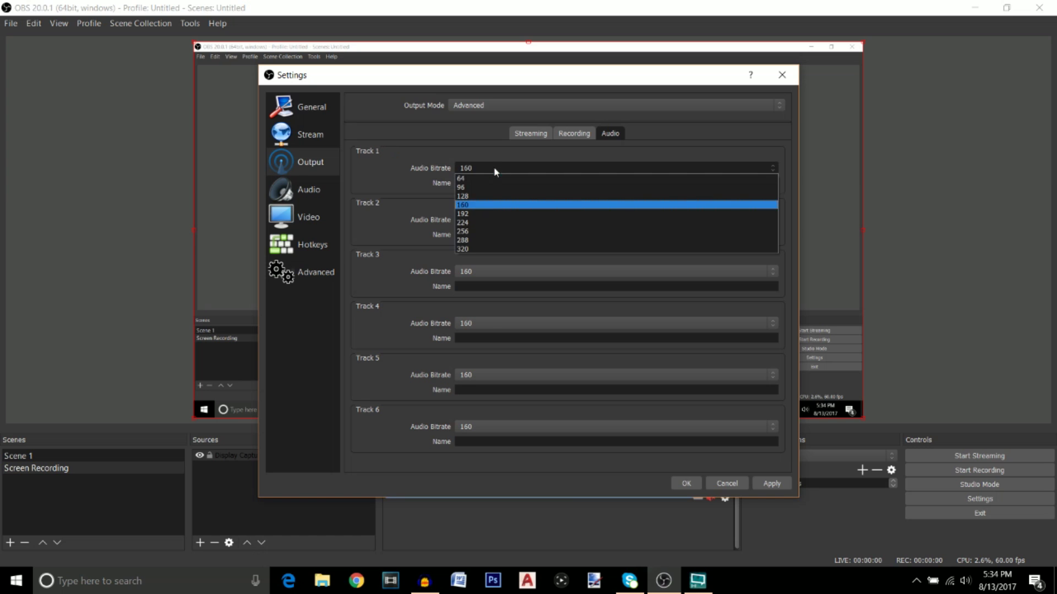
{"action": "left_click", "coordinate": [488, 249]}
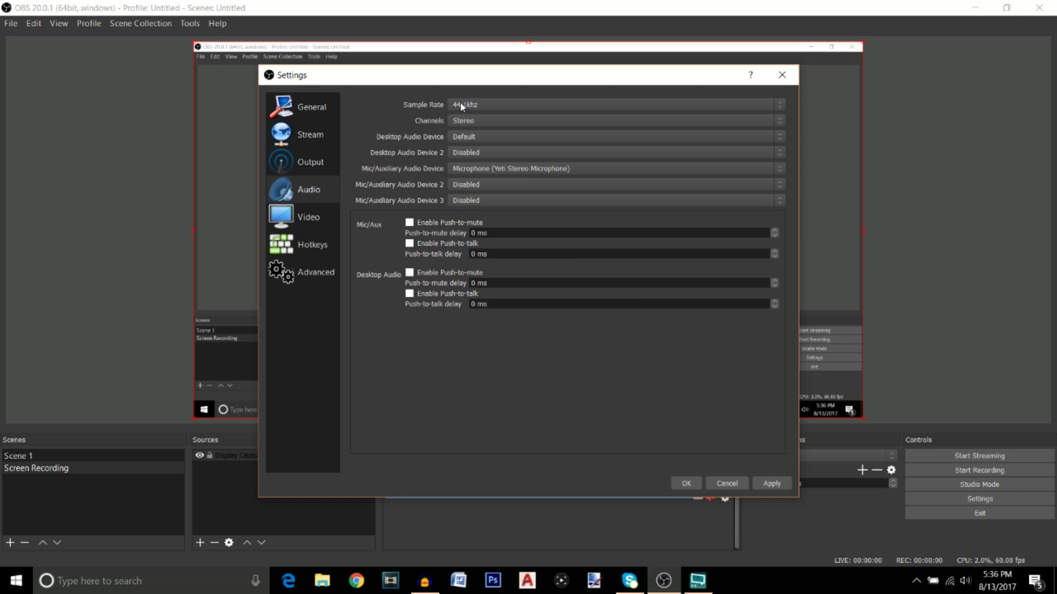
Check the Yeti Microphone's Windows default format (2 channel, 16 bit, 44100 Hz) and cancel out.
{"action": "right_click", "coordinate": [966, 585]}
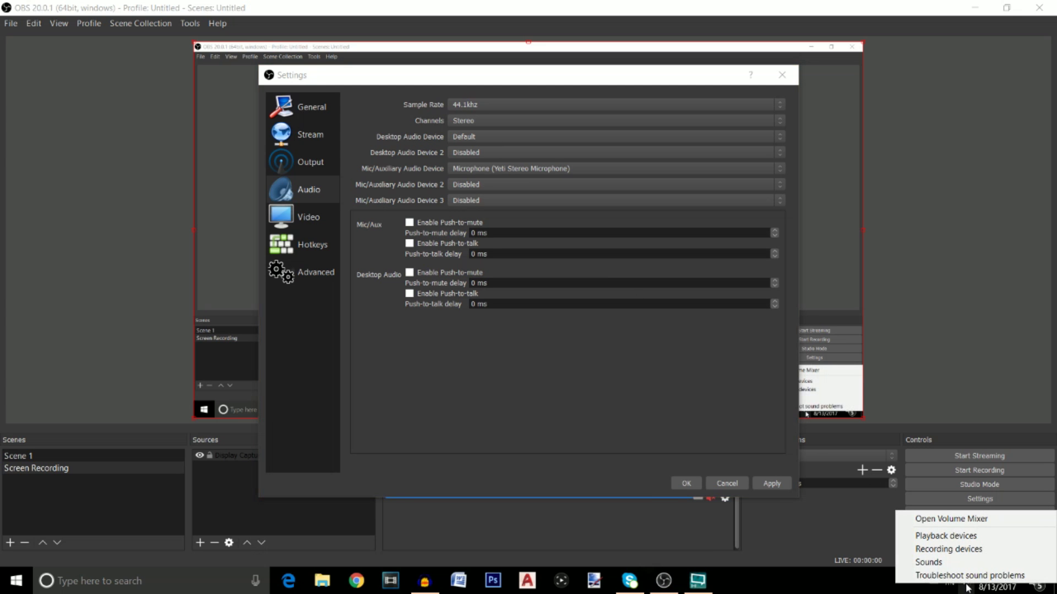
{"action": "left_click", "coordinate": [948, 549]}
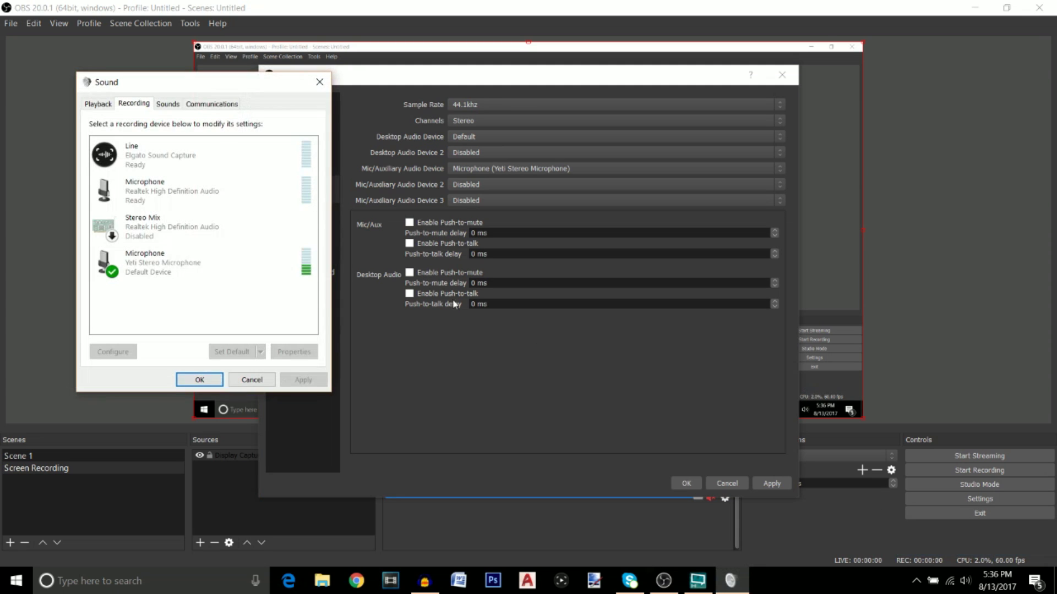
{"action": "right_click", "coordinate": [212, 264]}
{"action": "left_click", "coordinate": [252, 333]}
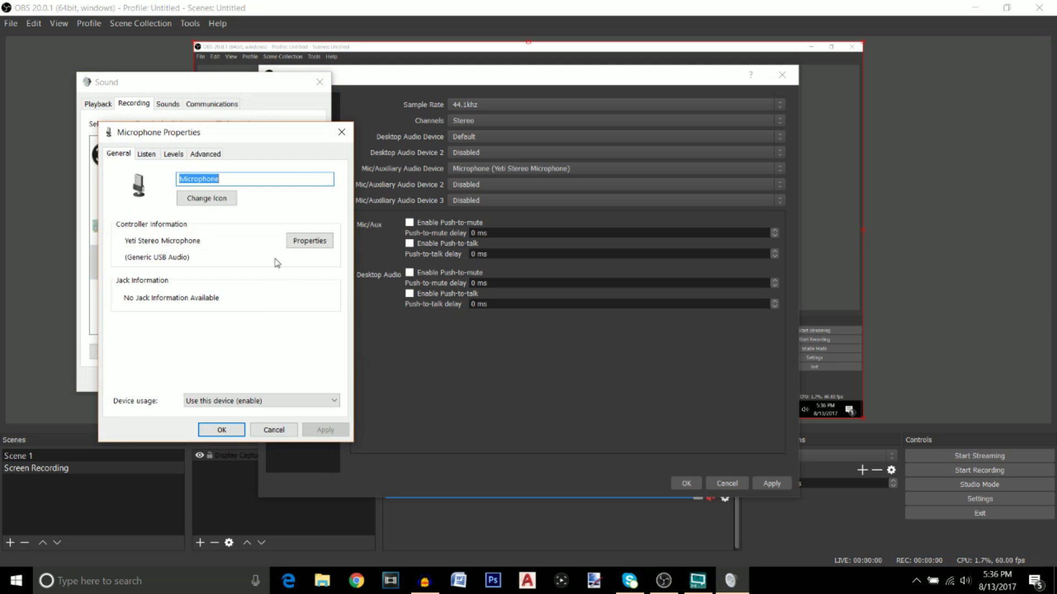
{"action": "left_click", "coordinate": [199, 157]}
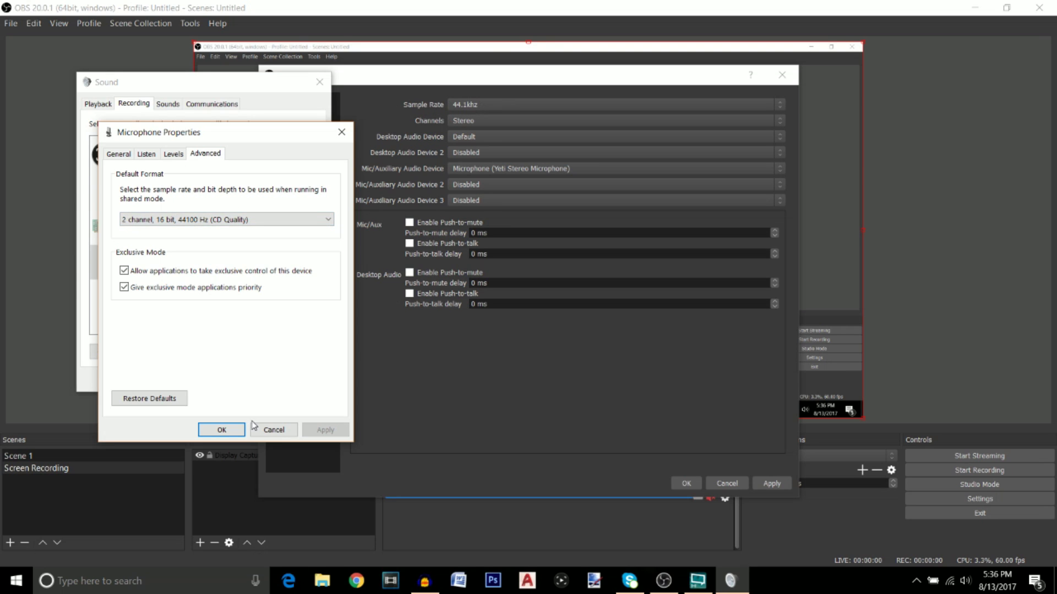
{"action": "left_click", "coordinate": [273, 430]}
{"action": "left_click", "coordinate": [252, 380]}
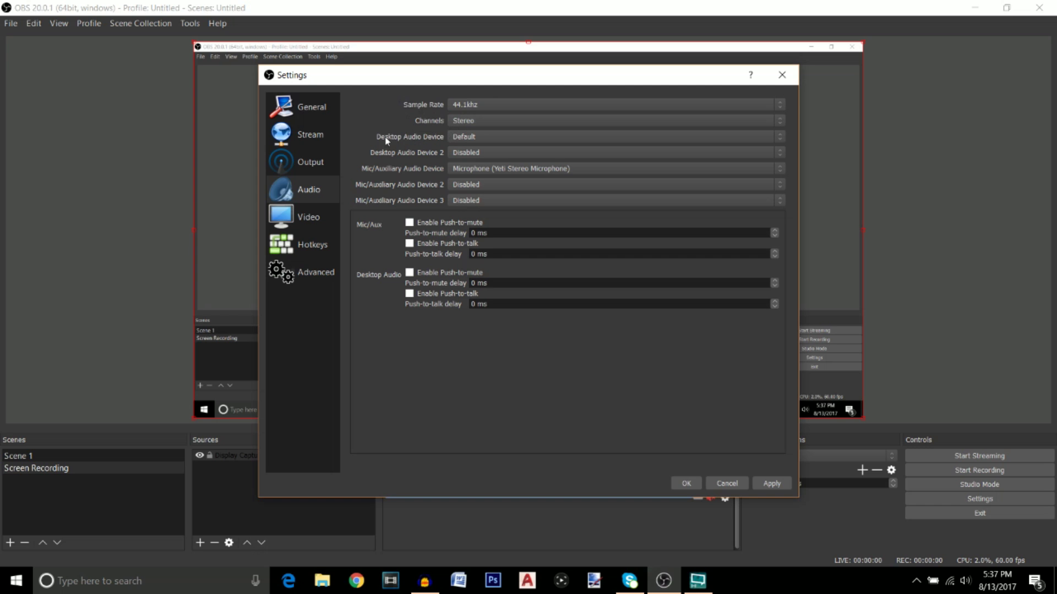
{"action": "left_click", "coordinate": [466, 140]}
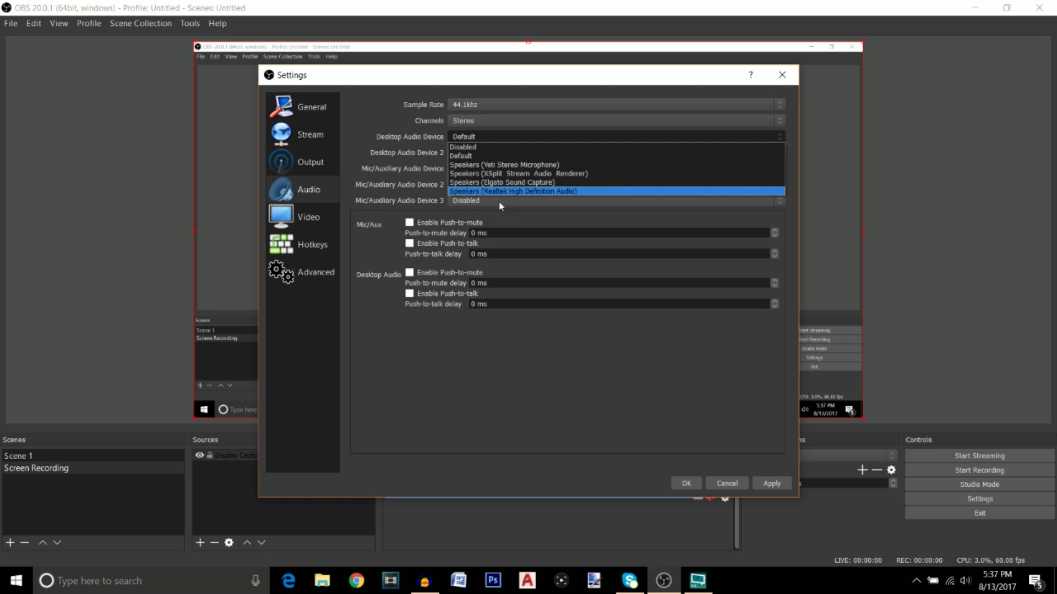
{"action": "left_click", "coordinate": [465, 157]}
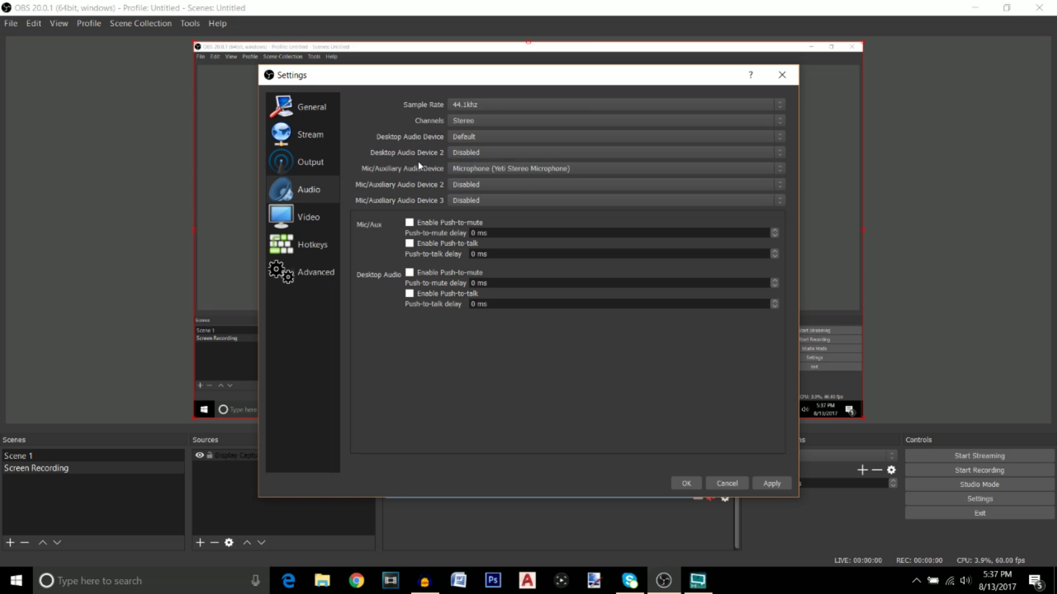
{"action": "left_click", "coordinate": [492, 172]}
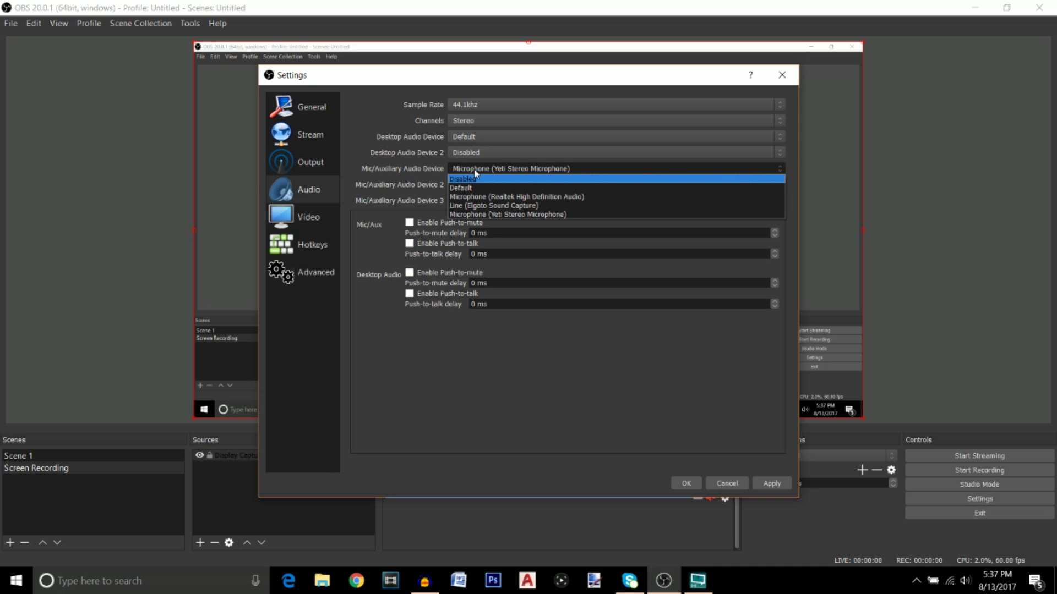
{"action": "left_click", "coordinate": [500, 215]}
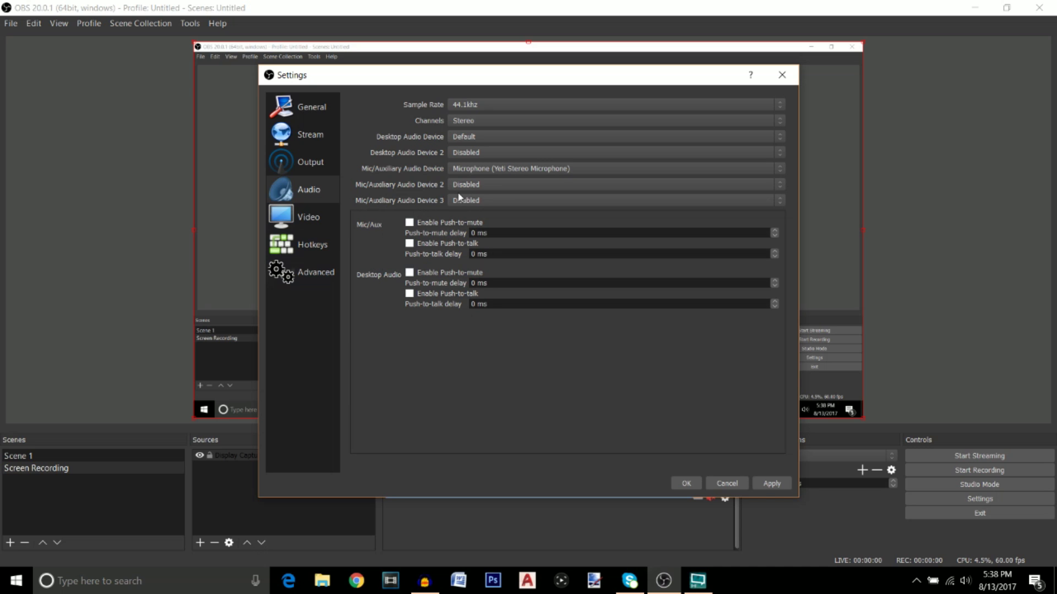
On the Video page, set base and output resolution to 1920x1080 with the Lanczos downscale filter.
{"action": "left_click", "coordinate": [310, 217]}
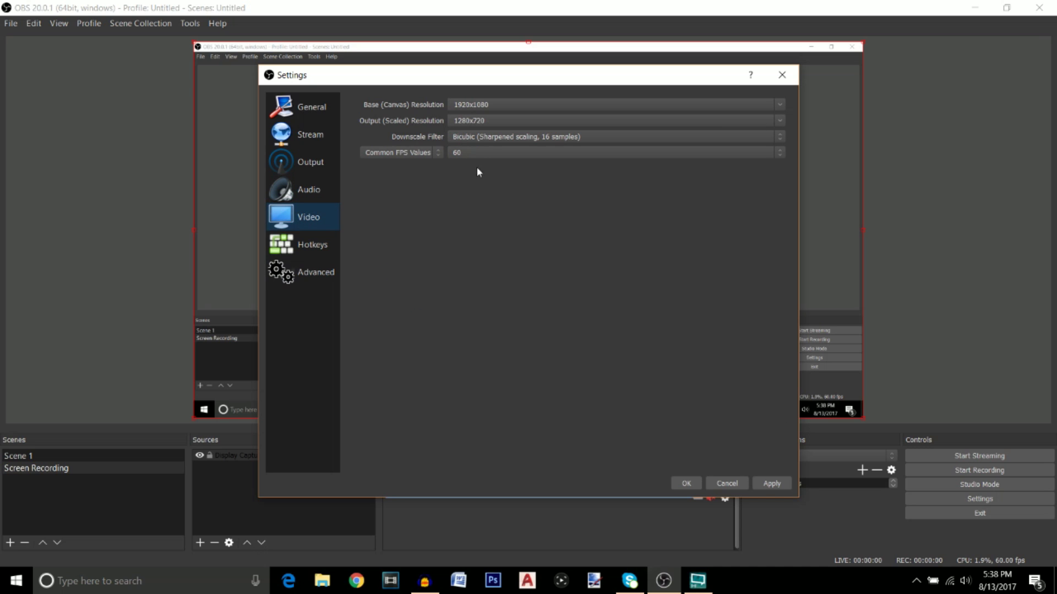
{"action": "left_click", "coordinate": [781, 105]}
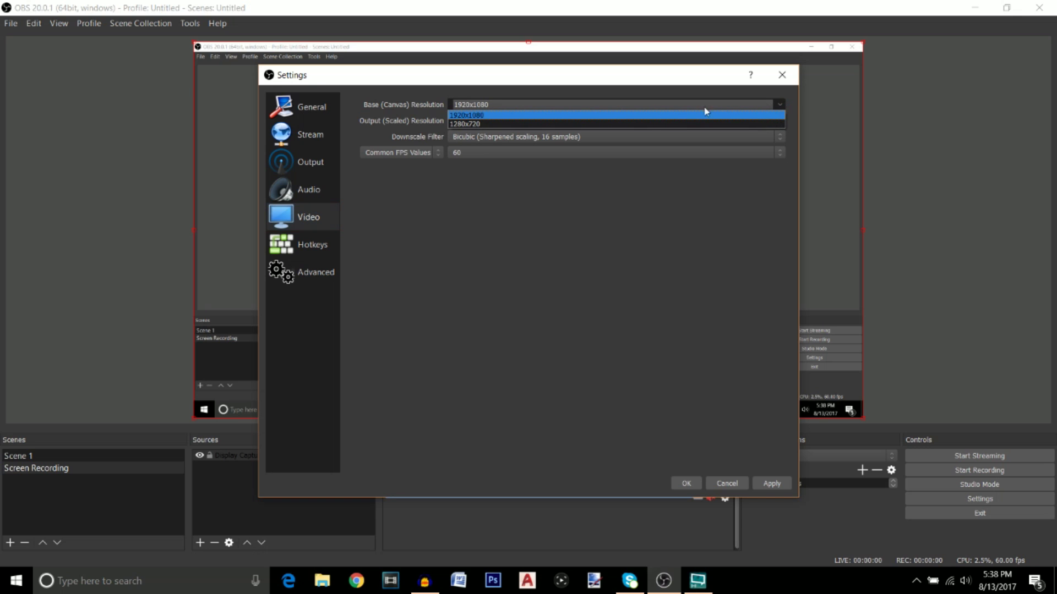
{"action": "left_click", "coordinate": [472, 114]}
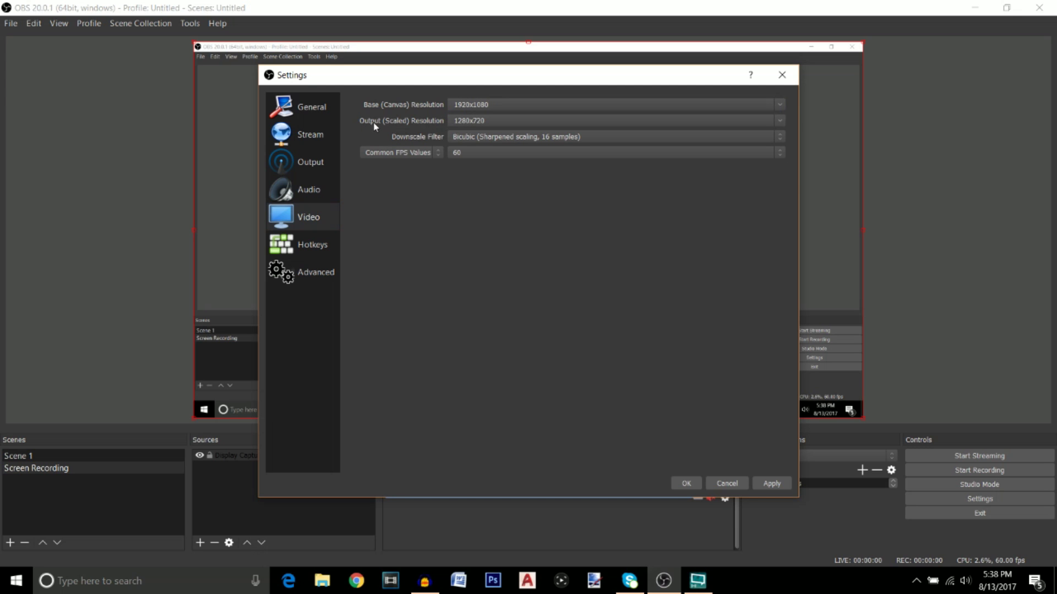
{"action": "left_click", "coordinate": [782, 120]}
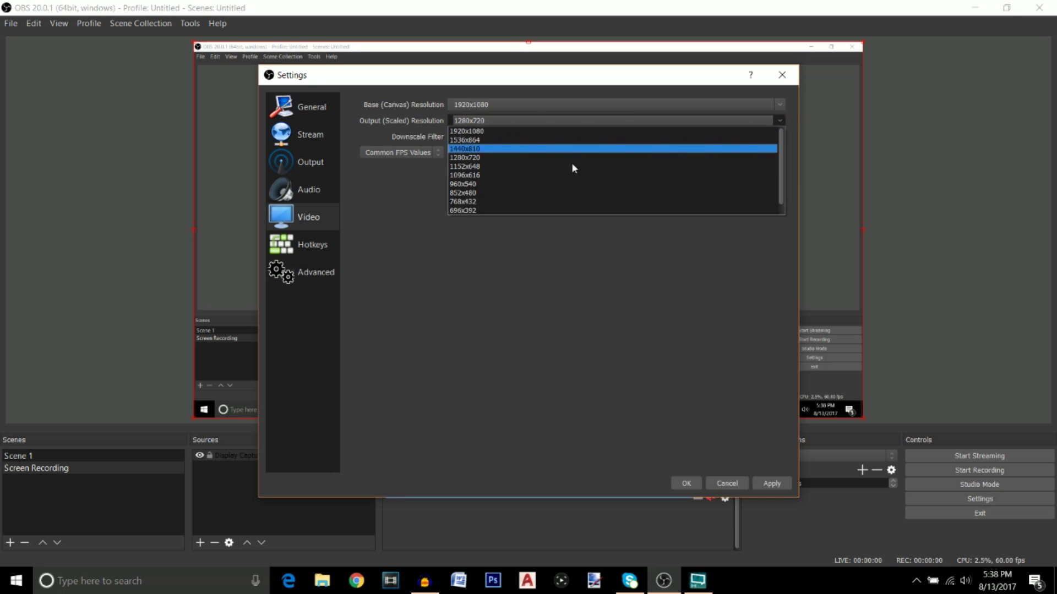
{"action": "left_click", "coordinate": [481, 132]}
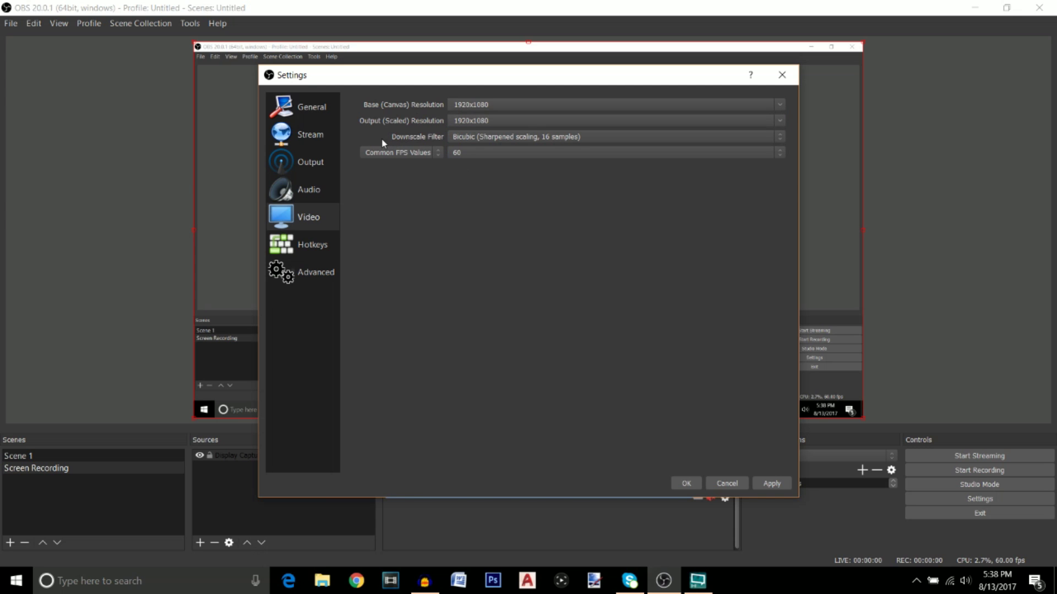
{"action": "left_click", "coordinate": [486, 138]}
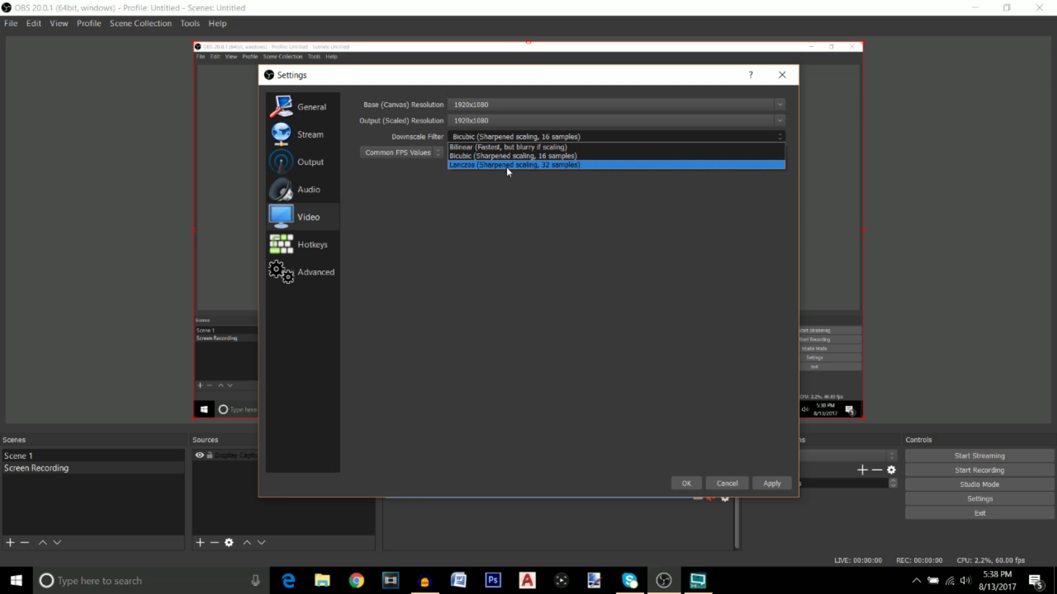
{"action": "left_click", "coordinate": [507, 165]}
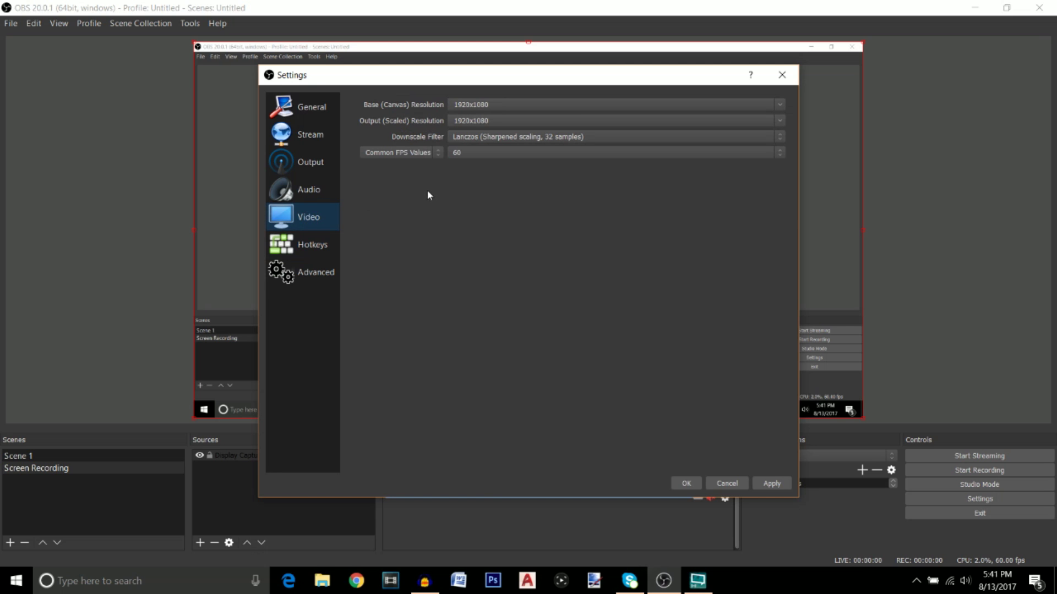
Show the Hotkeys page of OBS Settings, with no shortcuts assigned.
{"action": "left_click", "coordinate": [313, 248]}
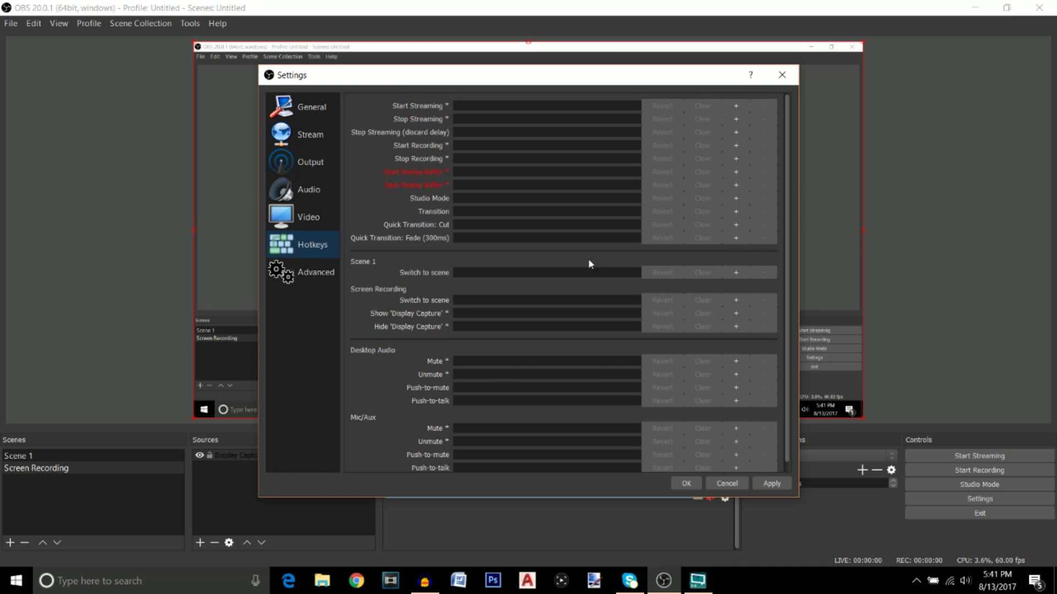
On the Advanced page, set process priority to Above Normal and keep Direct3D 11 as renderer.
{"action": "left_click", "coordinate": [306, 273]}
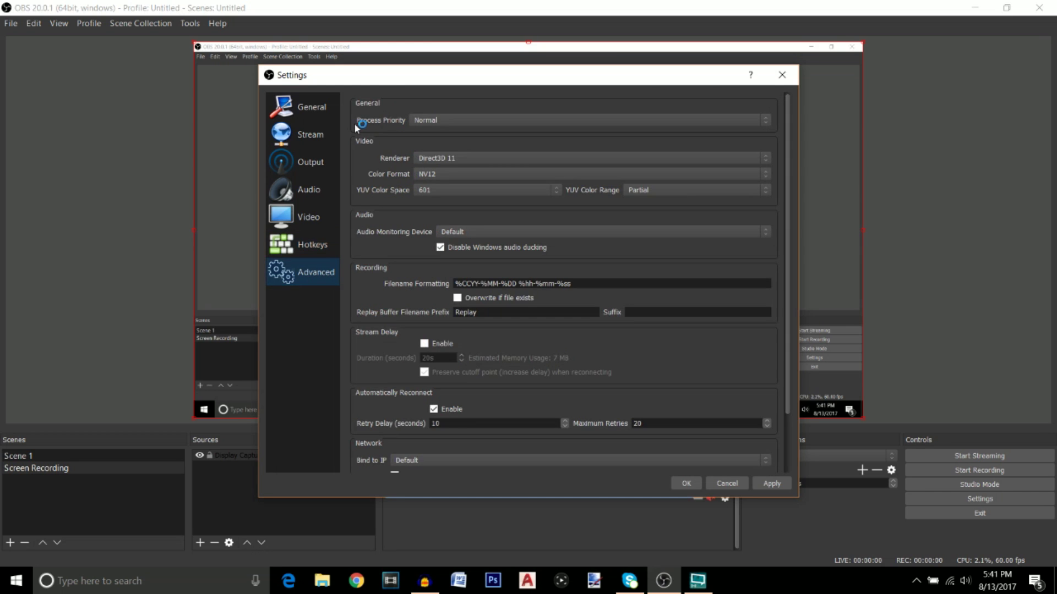
{"action": "left_click", "coordinate": [426, 121]}
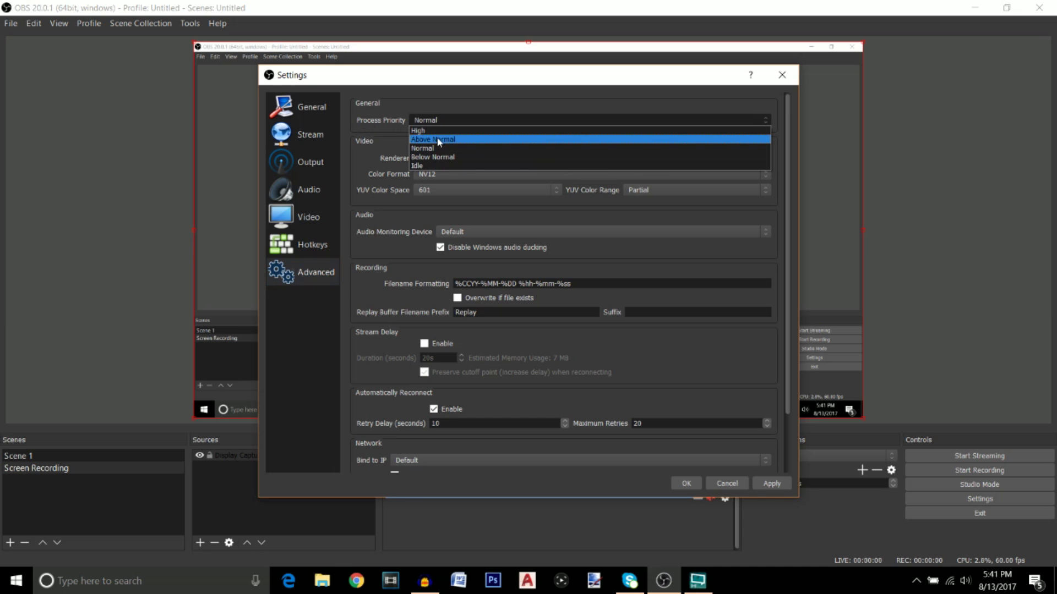
{"action": "left_click", "coordinate": [438, 141]}
{"action": "left_click", "coordinate": [431, 122]}
{"action": "left_click", "coordinate": [433, 141]}
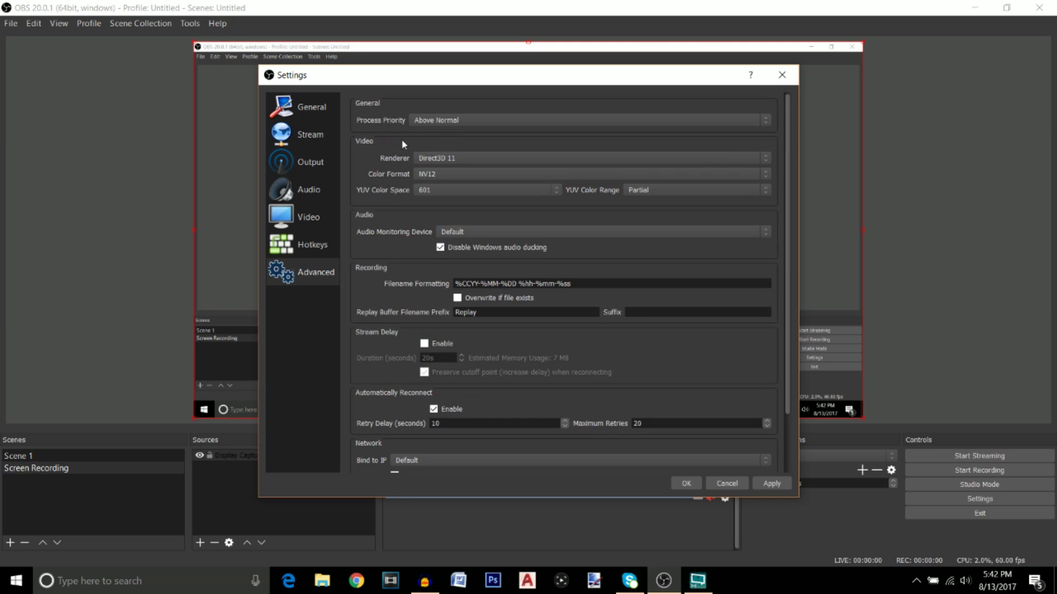
{"action": "left_click", "coordinate": [451, 157]}
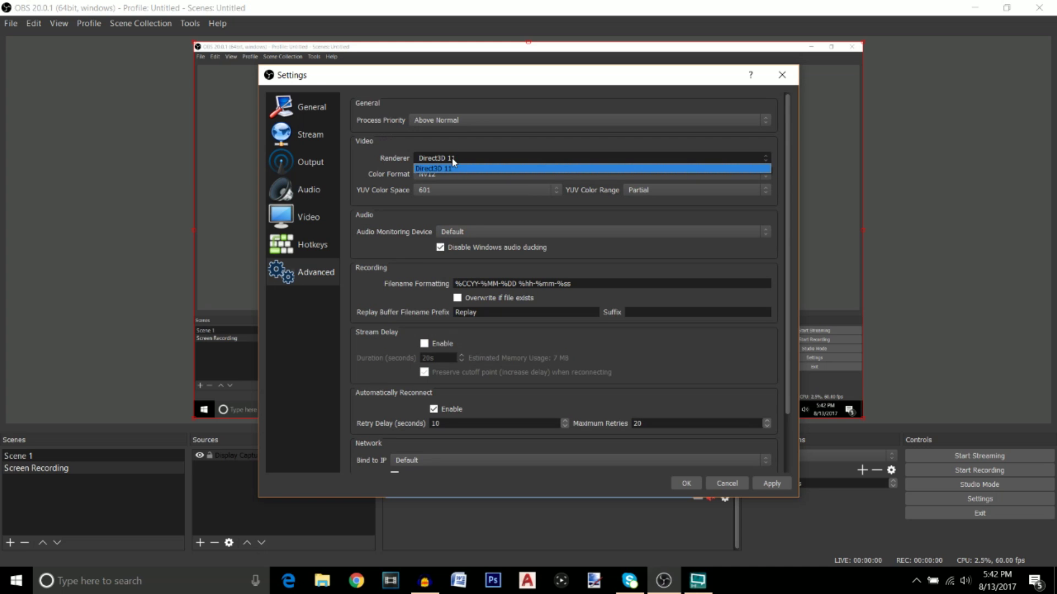
{"action": "left_click", "coordinate": [449, 168]}
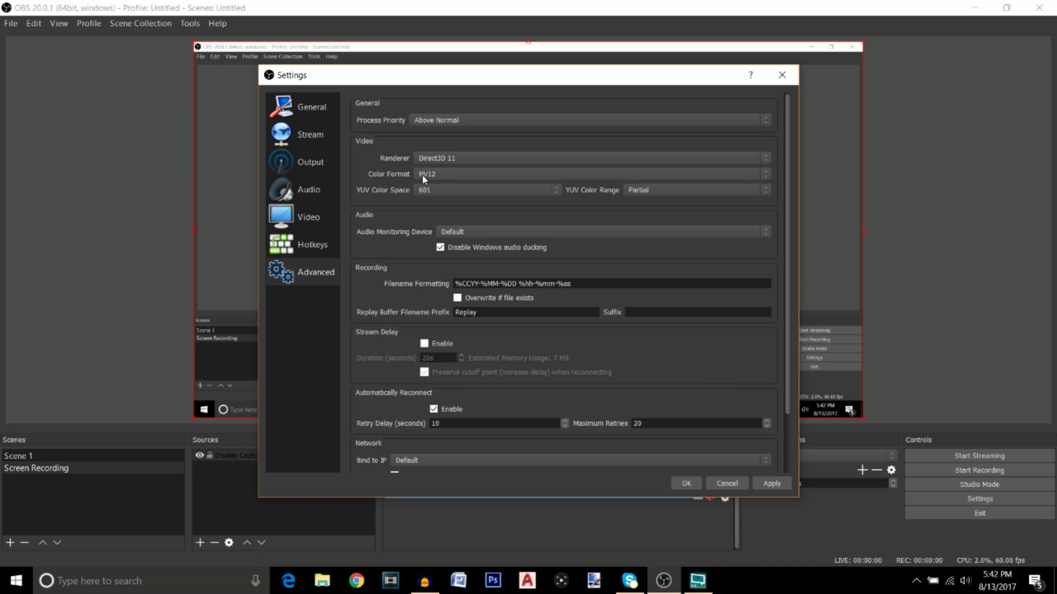
Set YUV colour space to 709 and colour range to Full, then apply the settings.
{"action": "left_click", "coordinate": [441, 188]}
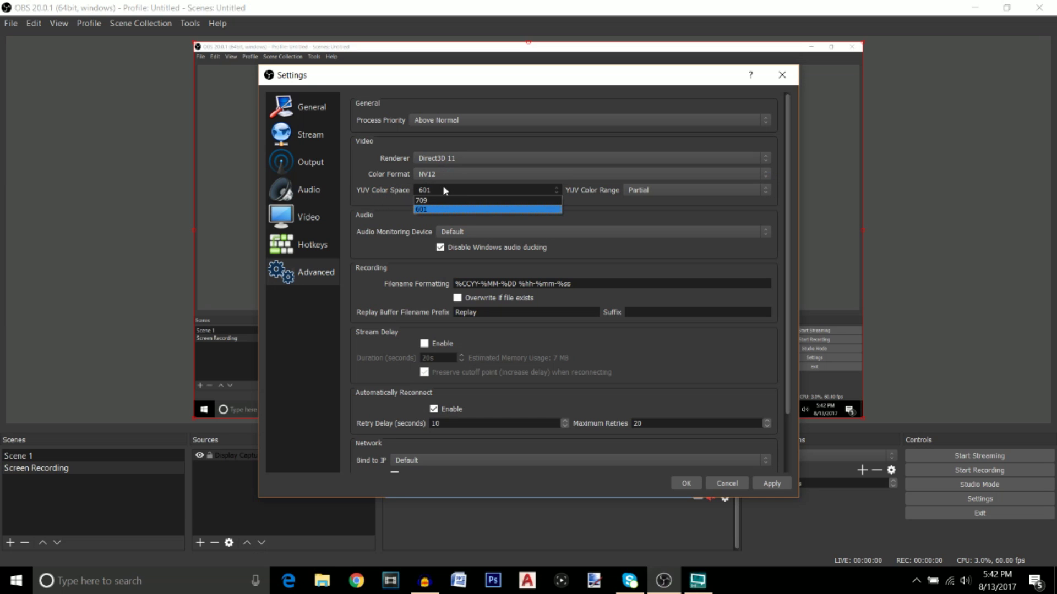
{"action": "left_click", "coordinate": [428, 202]}
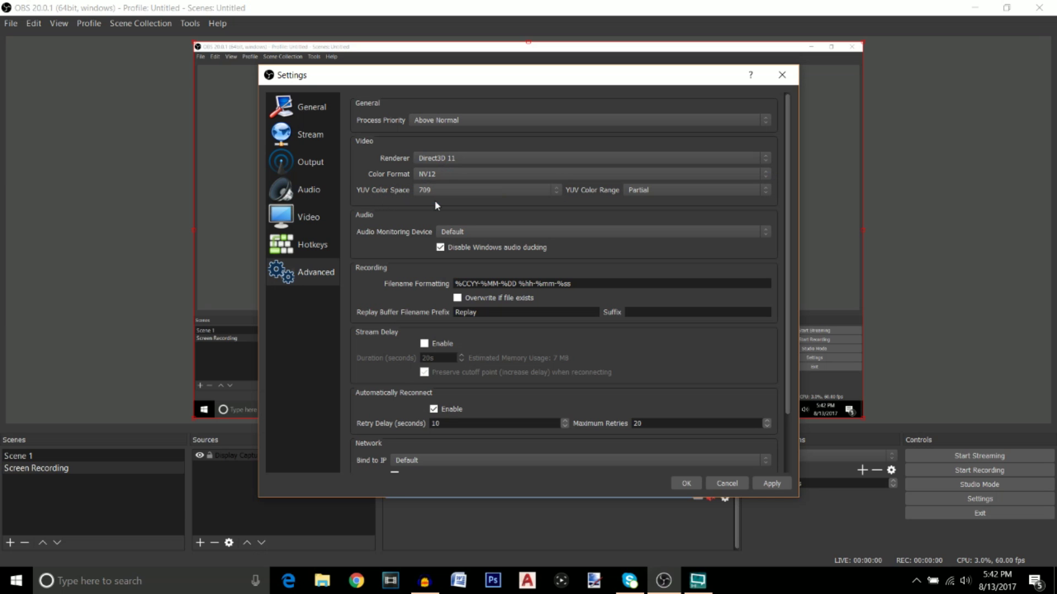
{"action": "left_click", "coordinate": [644, 189]}
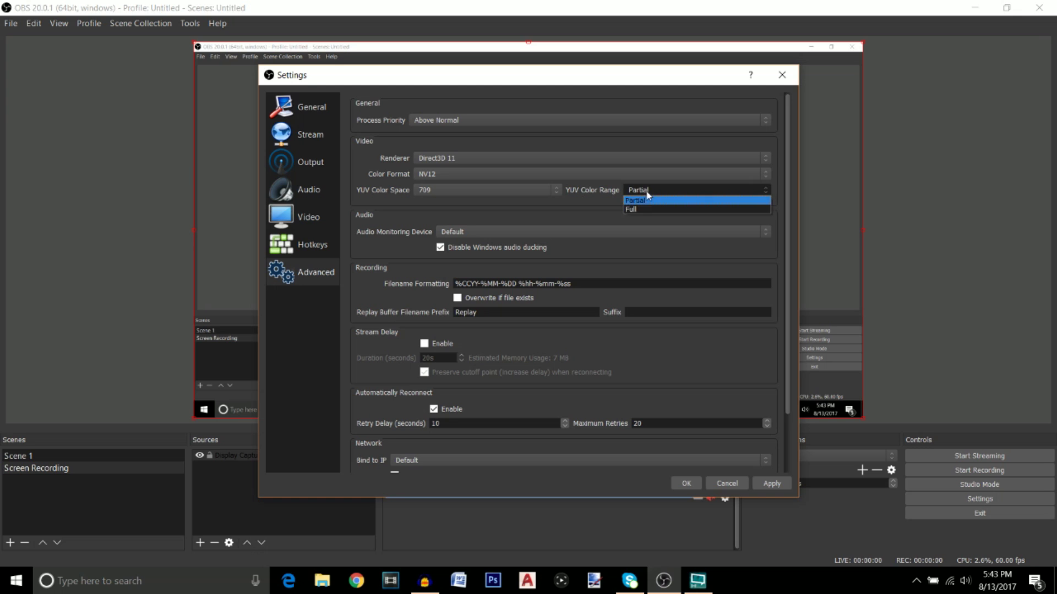
{"action": "left_click", "coordinate": [650, 213]}
{"action": "scroll", "coordinate": [411, 226], "scroll_direction": "down", "scroll_amount": 2}
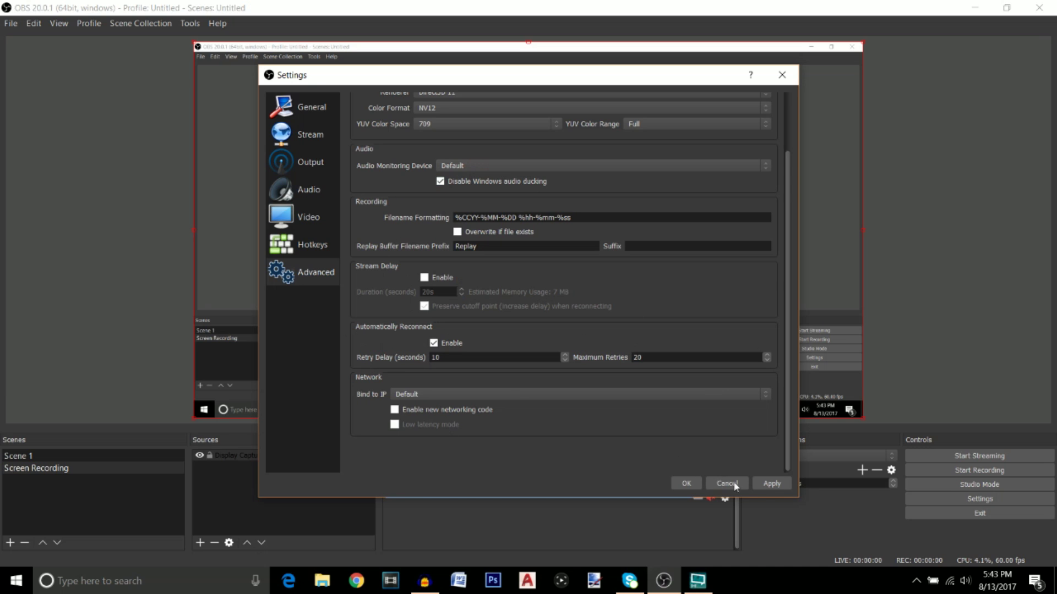
{"action": "left_click", "coordinate": [772, 484]}
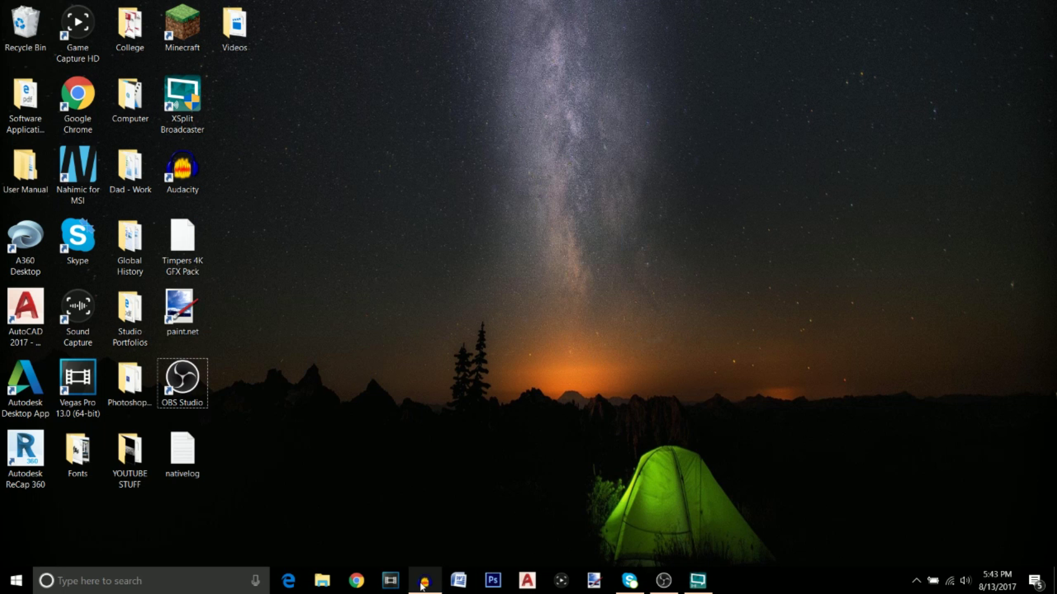
Launch Skype's sign-in window from the taskbar and close it again.
{"action": "left_click", "coordinate": [629, 581]}
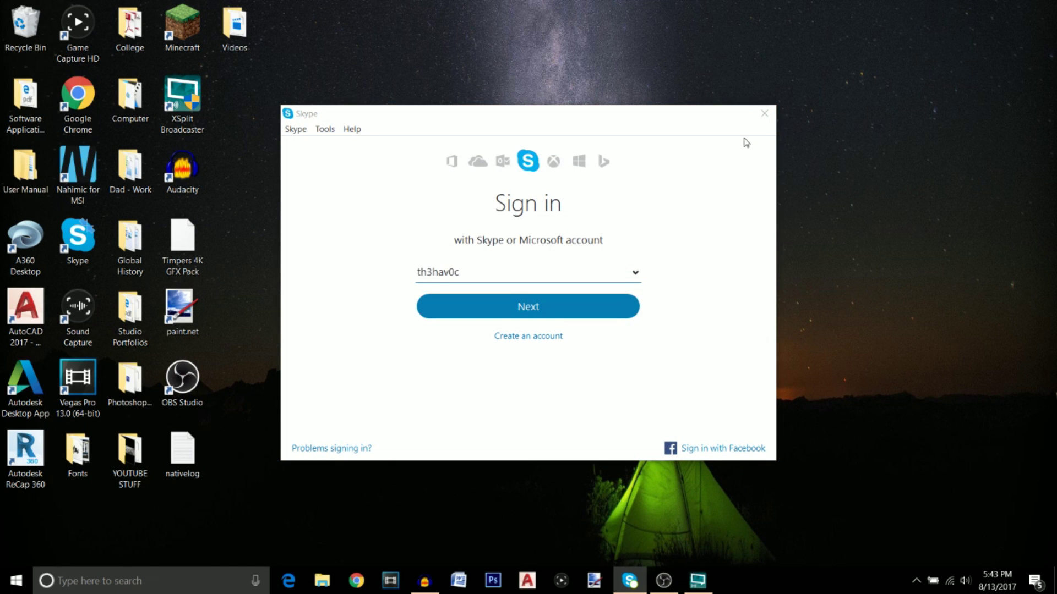
{"action": "left_click", "coordinate": [764, 112]}
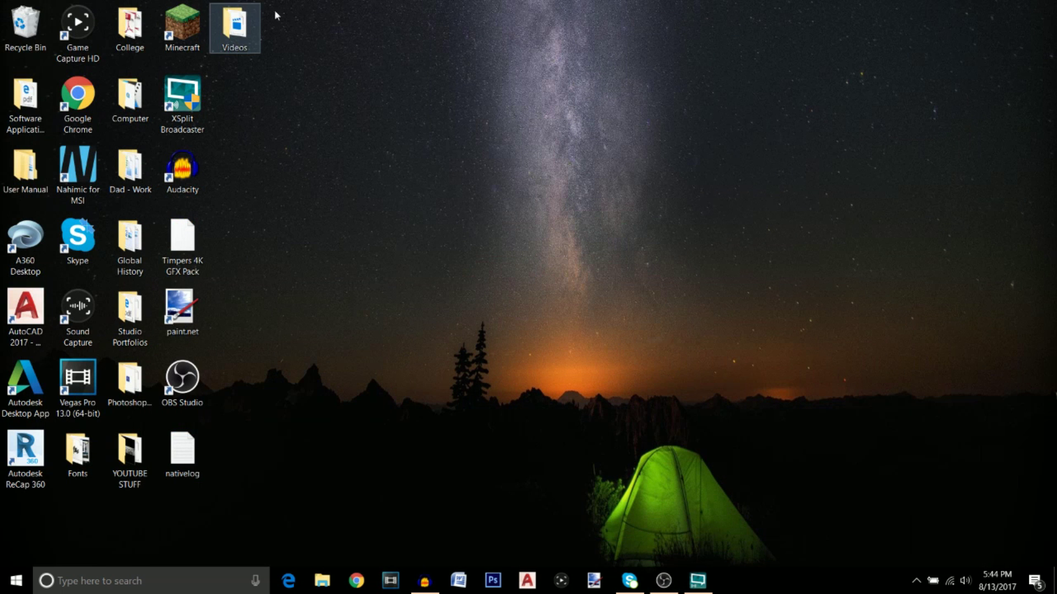
{"action": "mouse_move", "coordinate": [242, 25]}
{"action": "left_mouse_down"}
{"action": "mouse_move", "coordinate": [297, 68]}
{"action": "mouse_move", "coordinate": [302, 52]}
{"action": "mouse_move", "coordinate": [281, 25]}
{"action": "mouse_move", "coordinate": [232, 36]}
{"action": "left_mouse_up"}
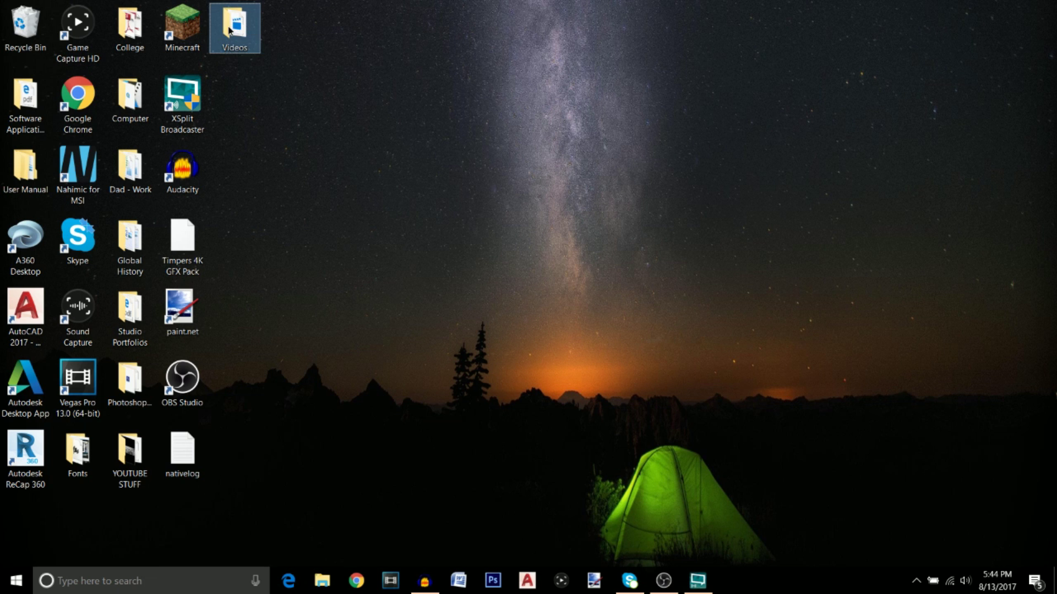
{"action": "double_click", "coordinate": [232, 37]}
{"action": "double_click", "coordinate": [205, 217]}
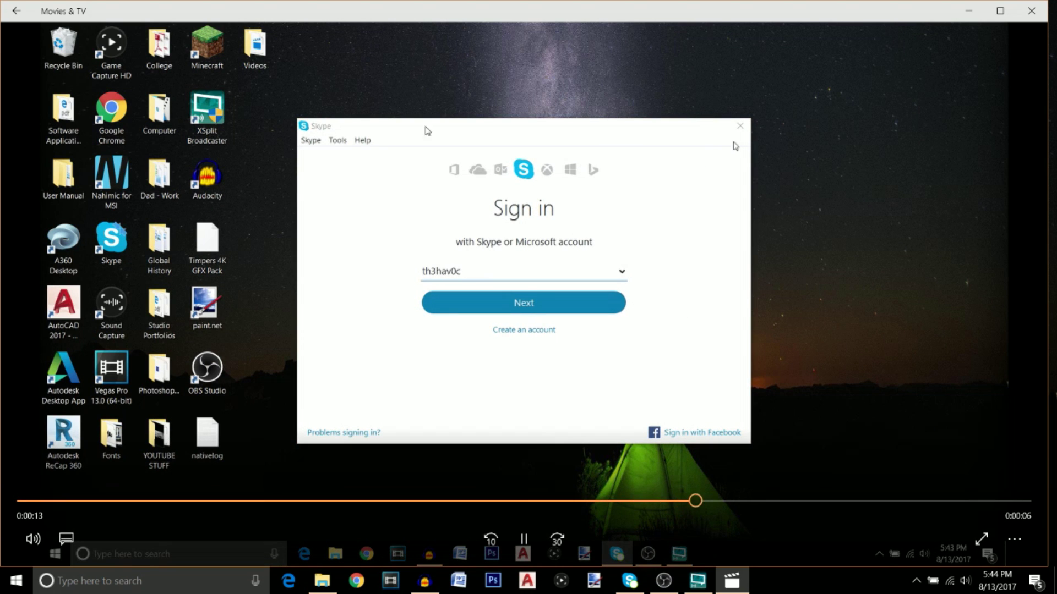
{"action": "left_click", "coordinate": [1031, 10]}
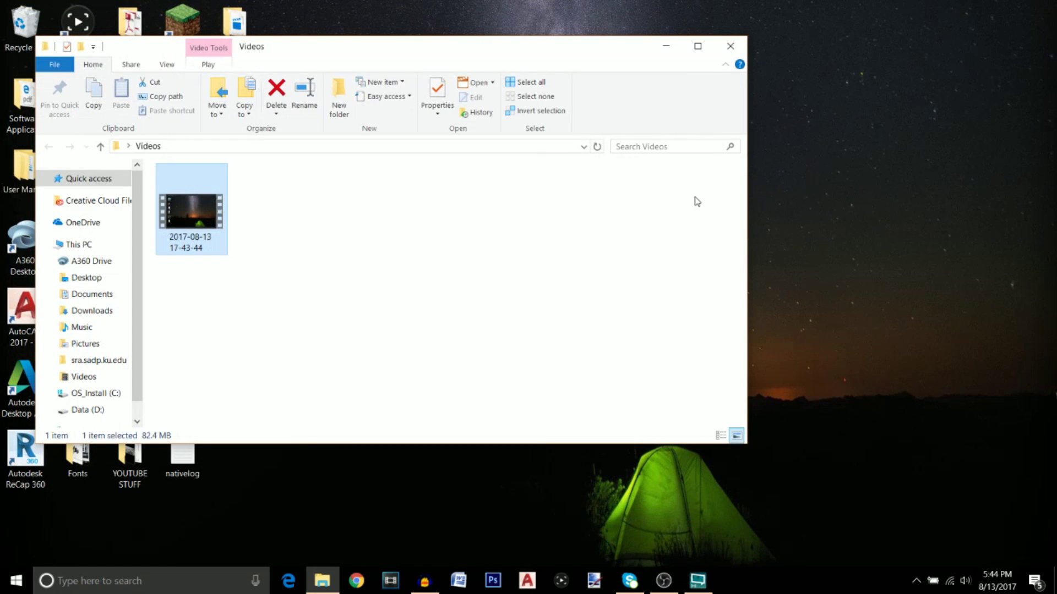
Close the Videos folder window to return to the plain desktop.
{"action": "left_click", "coordinate": [730, 46]}
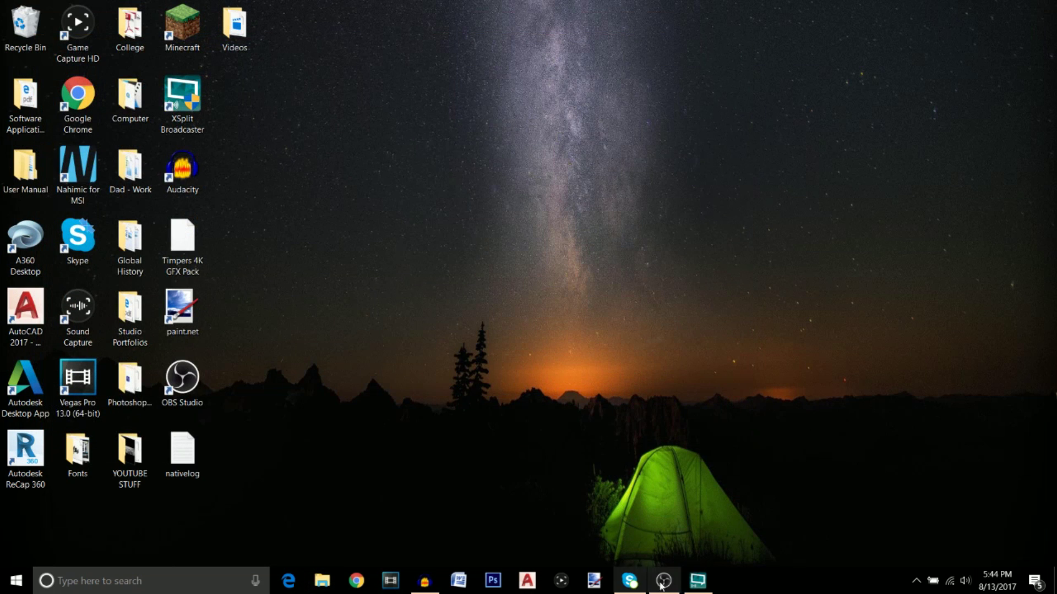